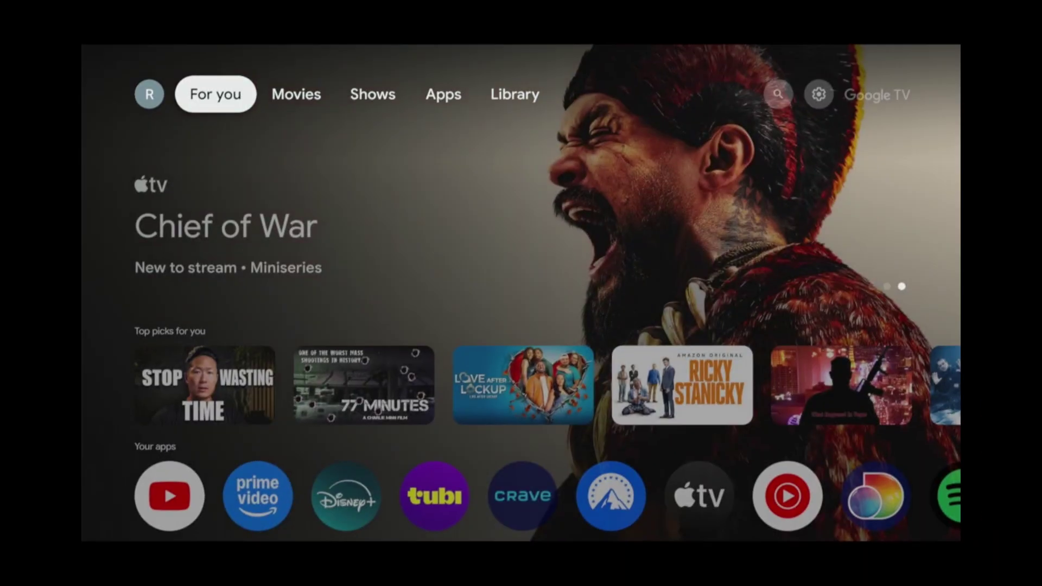
Step: Go from the home screen's quick settings into the full Settings list, heading toward Remotes & Accessories
key(Right)
key(Right)
key(Right)
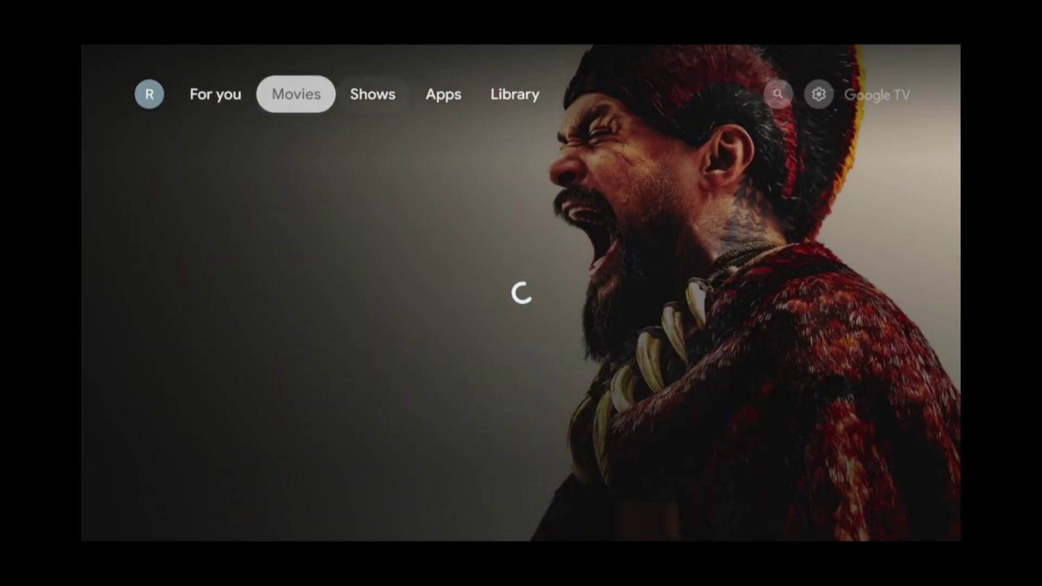
key(Right)
key(Right)
key(Right)
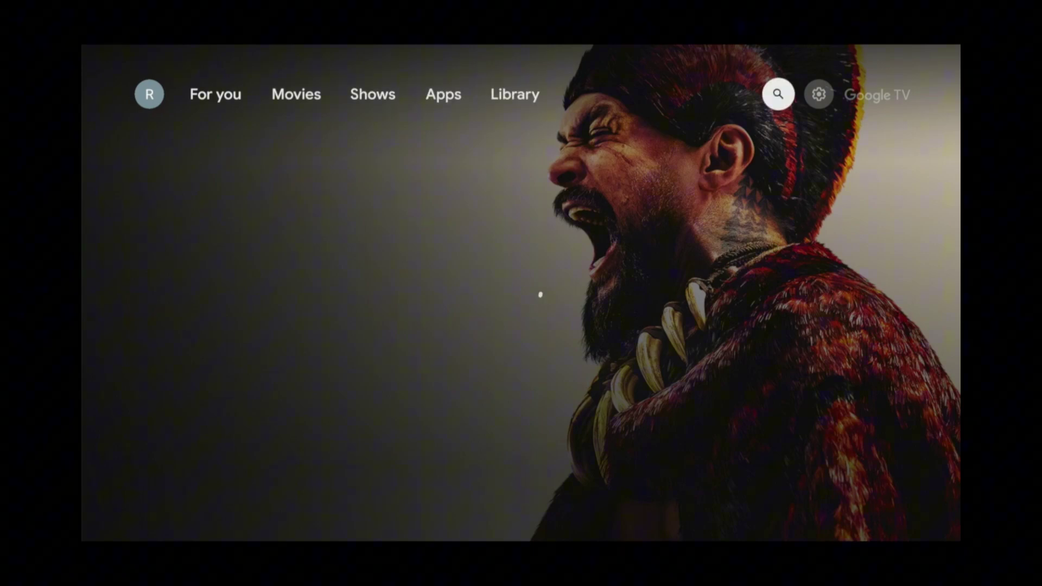
key(Return)
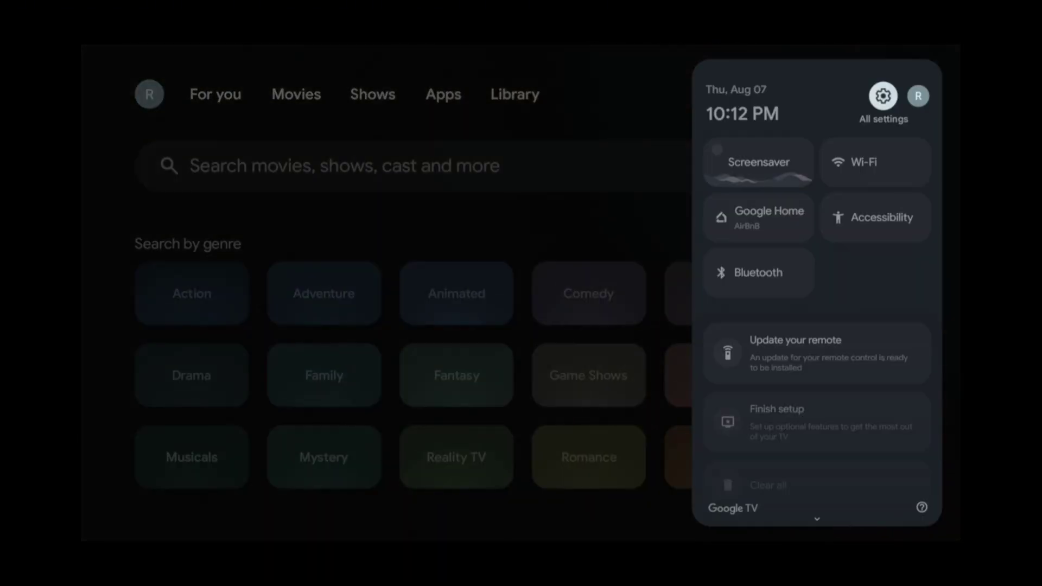
key(Return)
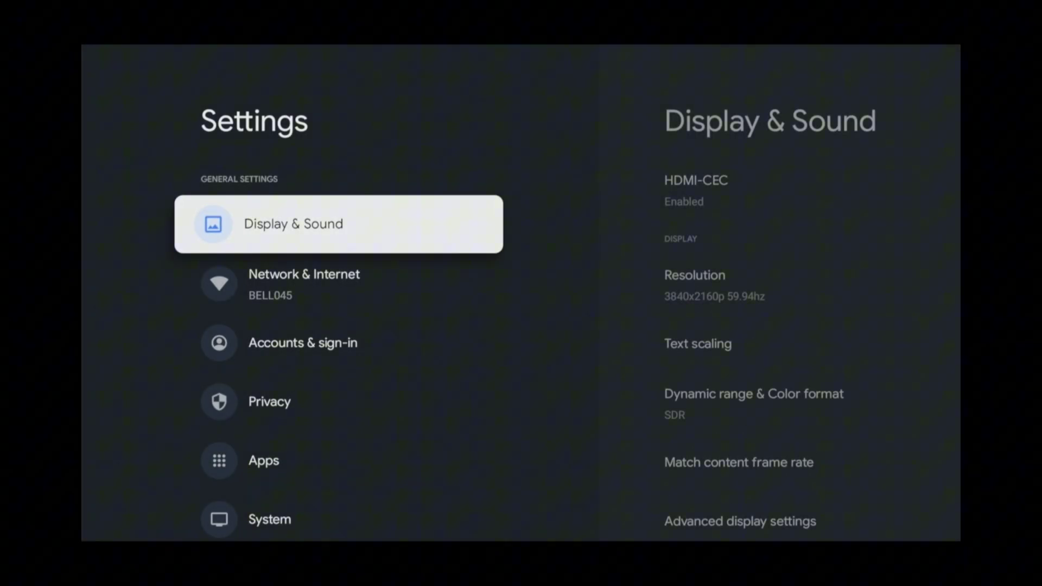
key(Down)
key(Down)
key(Down)
key(Down)
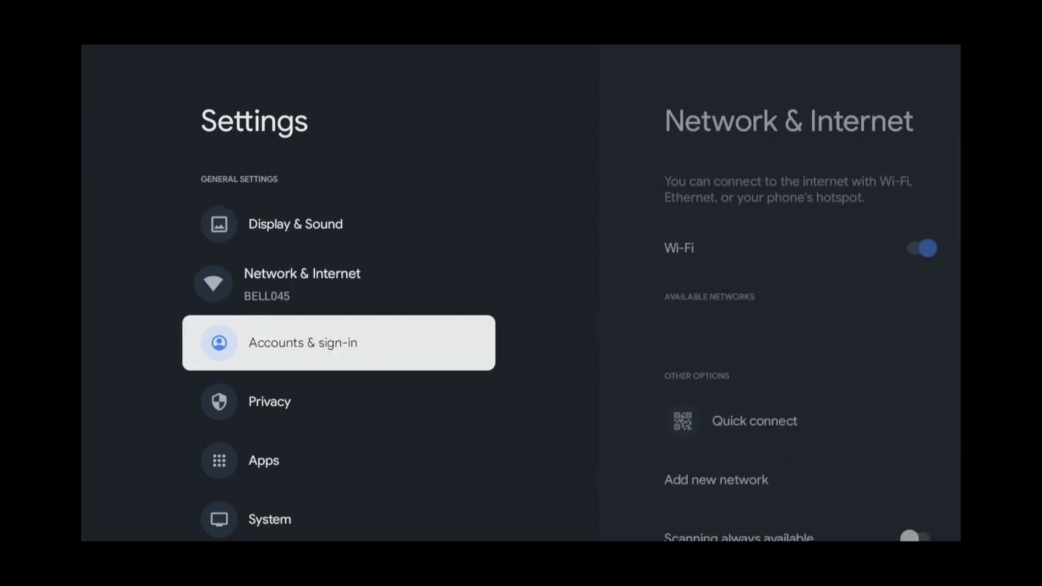
key(Down)
key(Down)
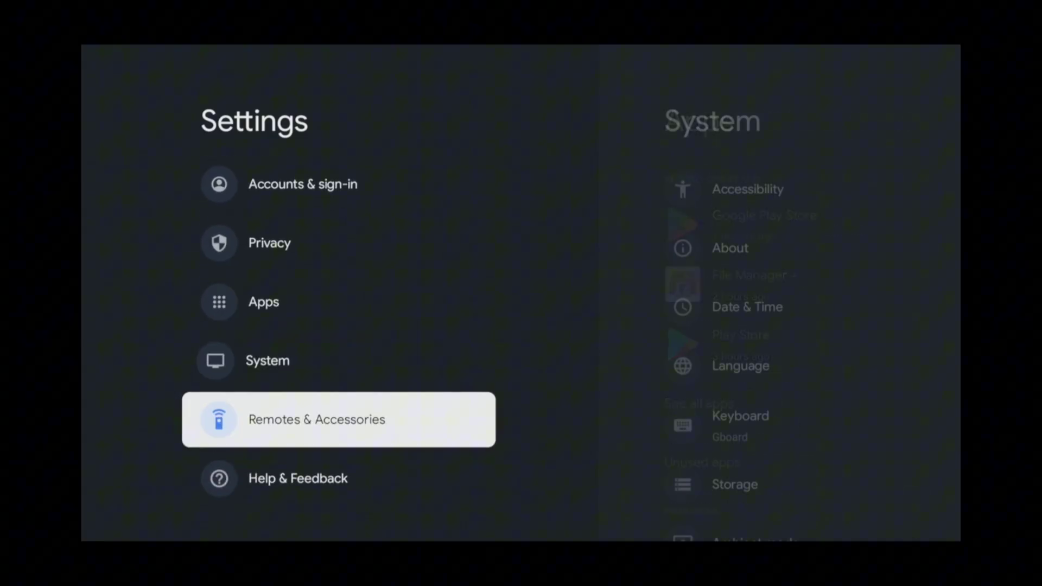
Step: In Remotes & Accessories, search for accessories and pair the Bluetooth mouse that was found
key(Return)
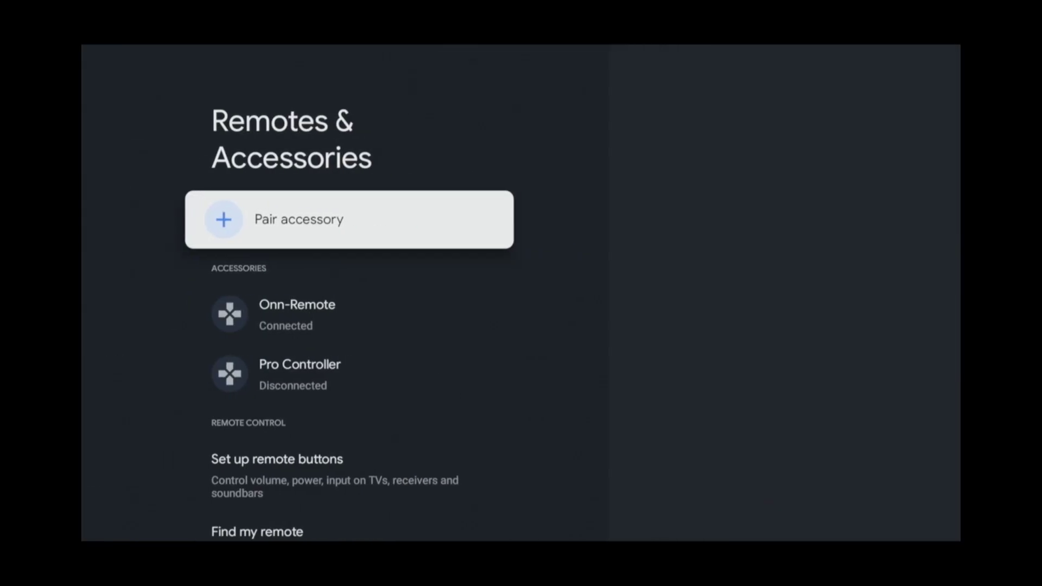
key(Return)
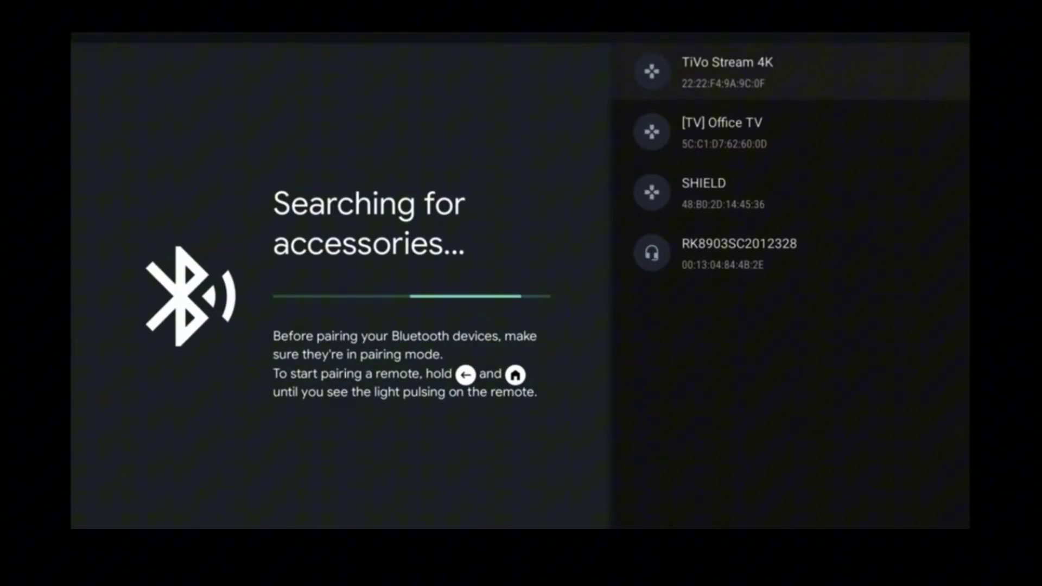
key(Down)
key(Down)
key(Down)
key(Down)
key(Return)
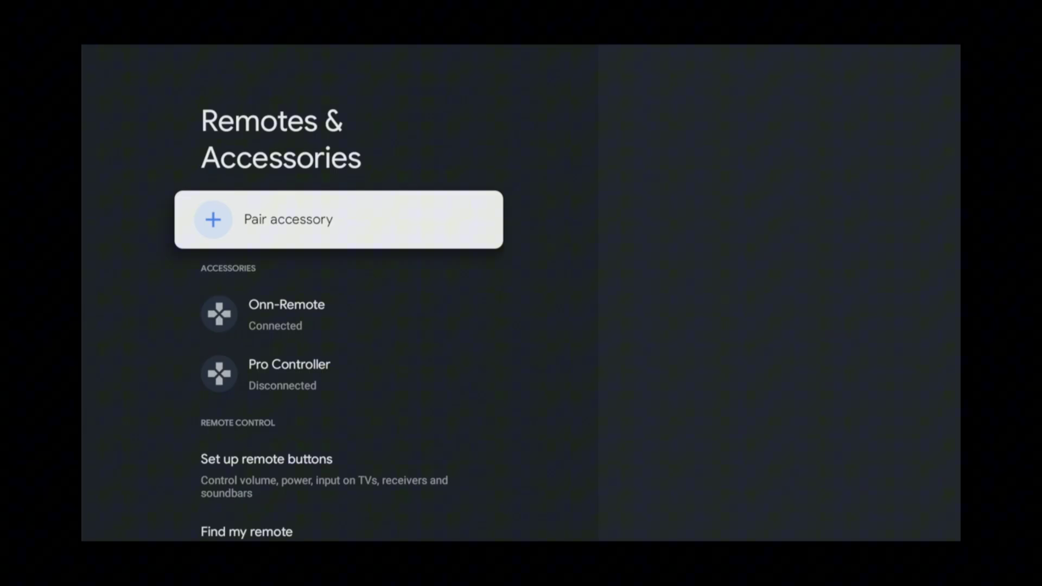
Step: Repeatedly select the Android TV OS build in System > About to enable developer mode, then go Home
key(Escape)
key(Up)
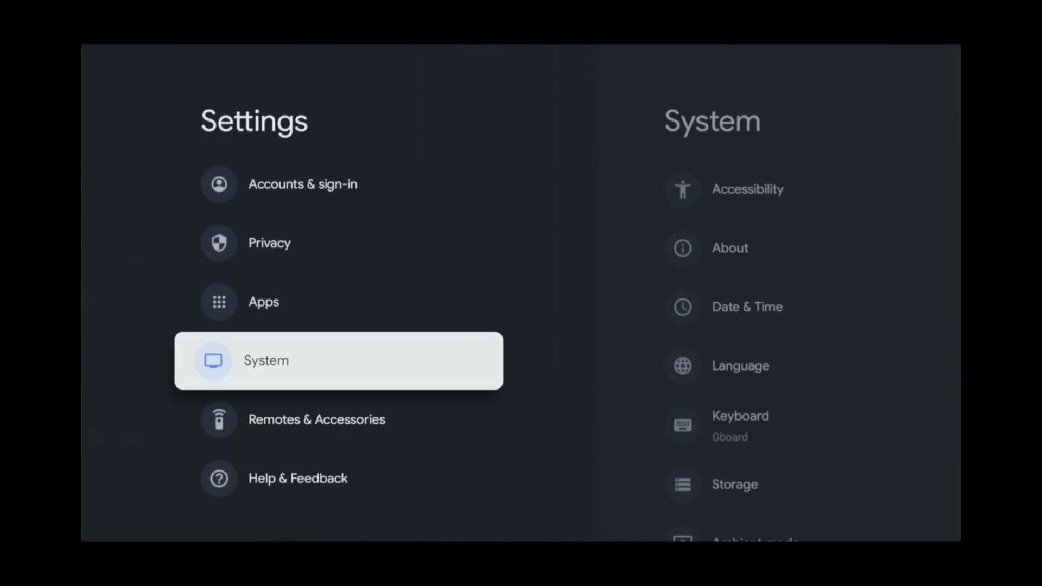
key(Return)
key(Down)
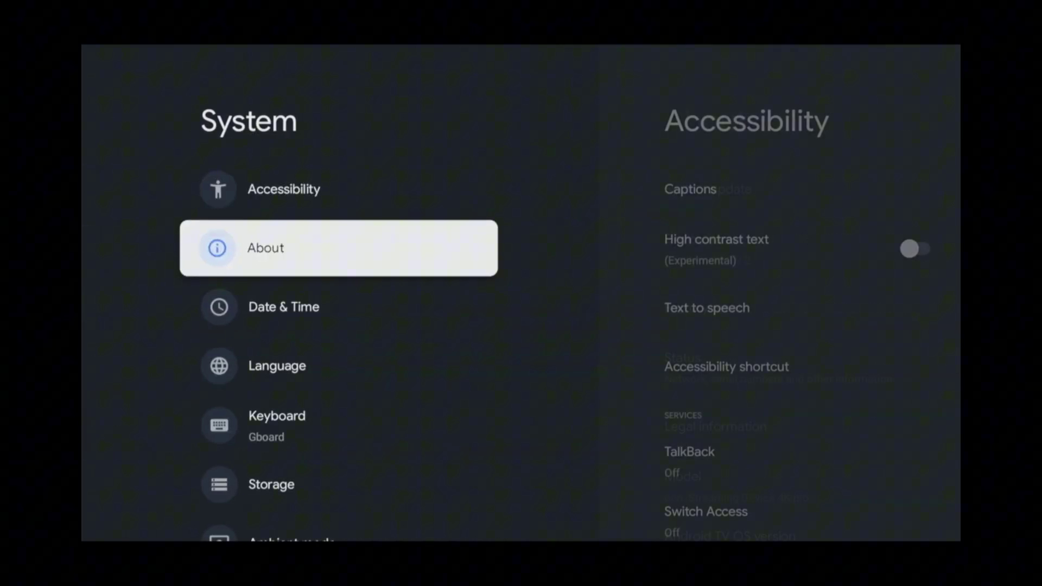
key(Return)
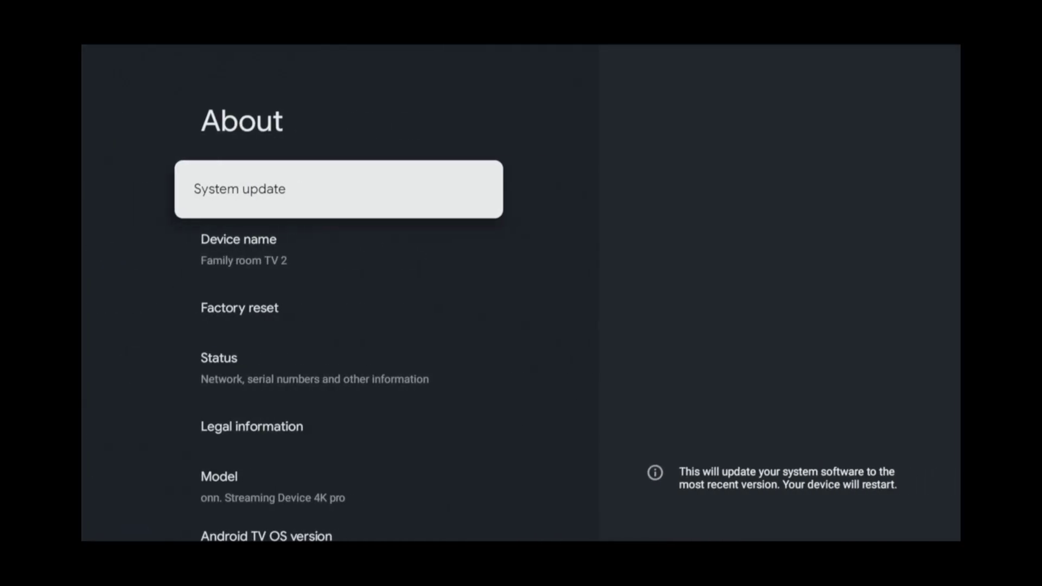
key(Down)
key(Down)
key(Down)
key(Down)
key(Down)
key(Down)
key(Down)
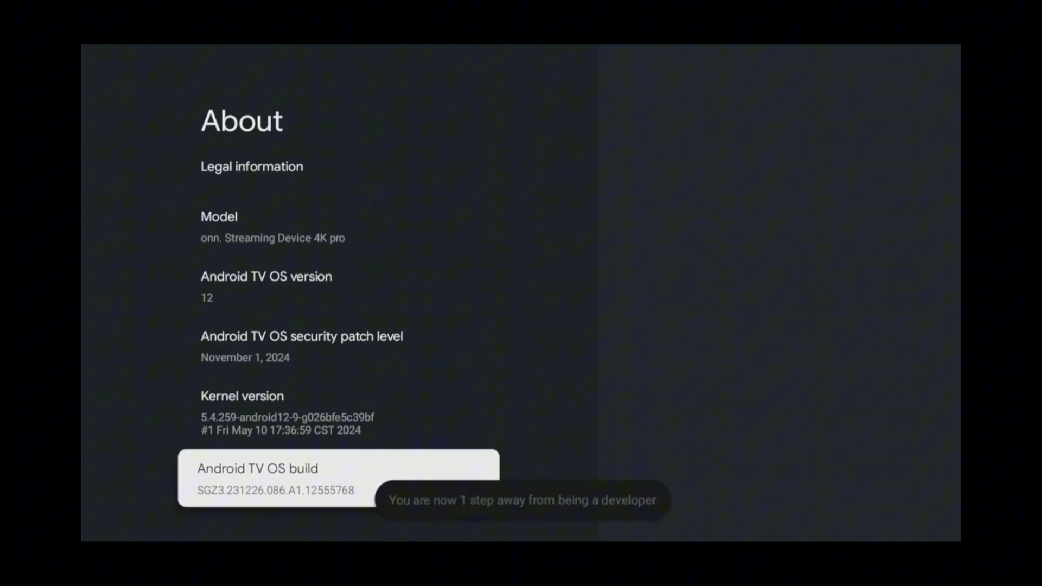
key(Return)
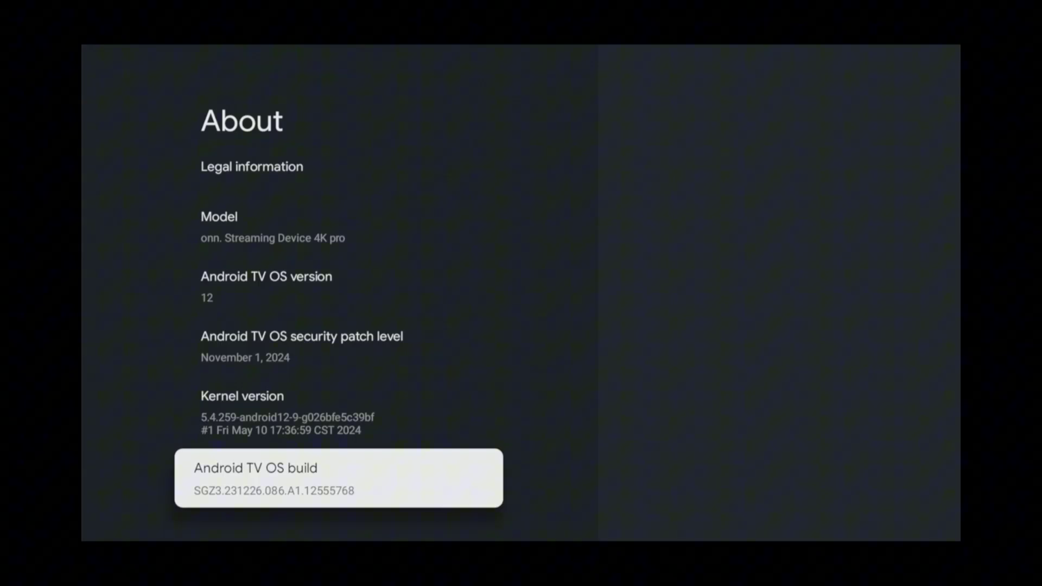
key(Home)
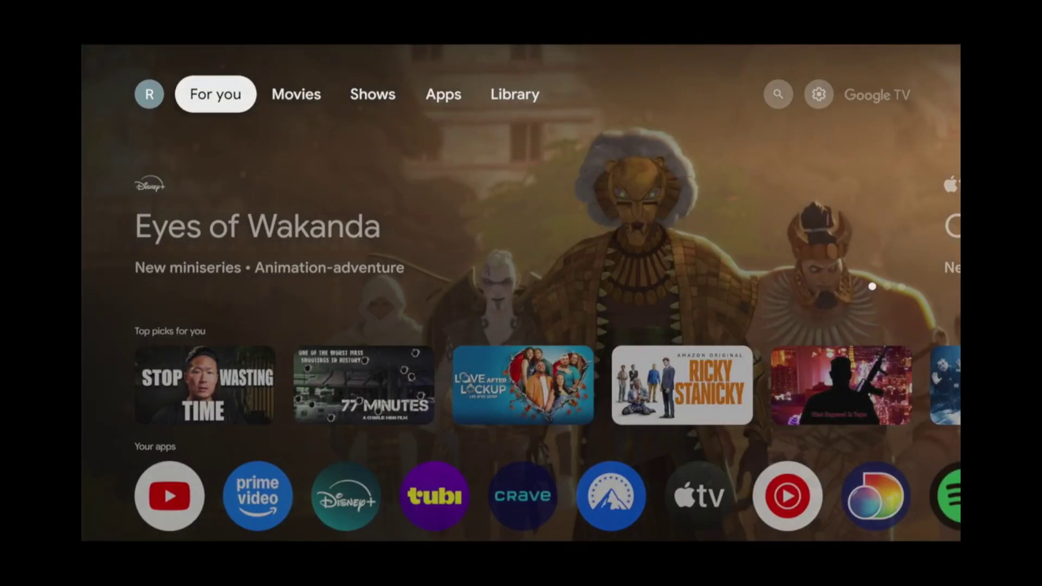
Step: Search Apps for 'download' and install Downloader by AFTVnews from the Play Store
key(Right)
key(Right)
key(Right)
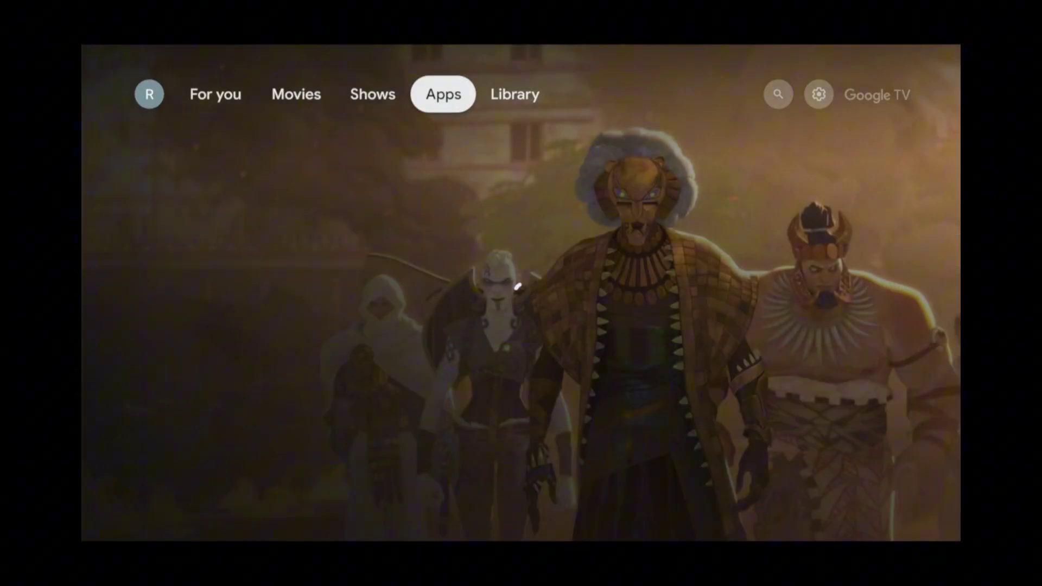
key(Down)
key(Down)
key(Down)
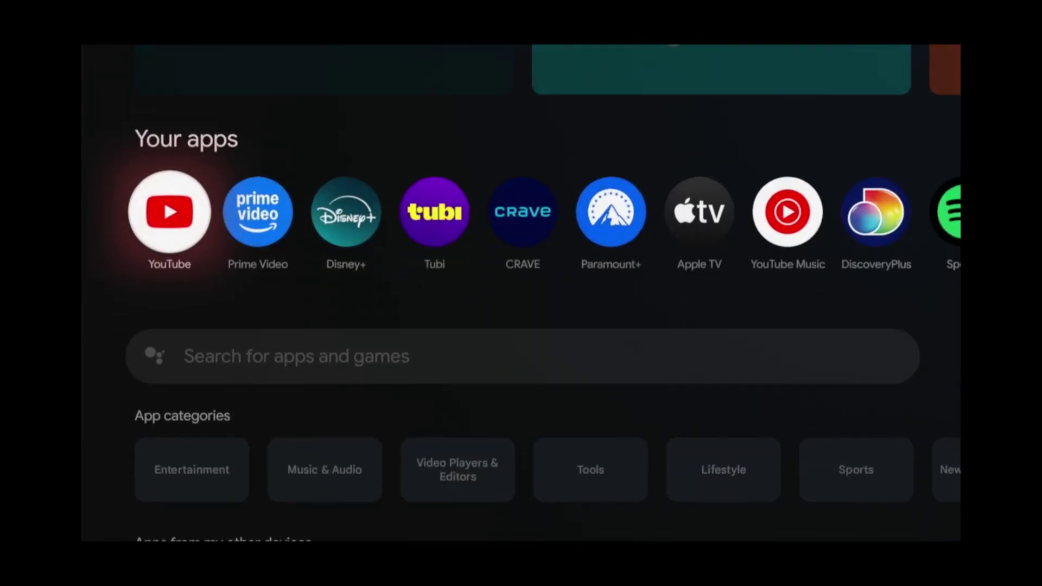
key(Return)
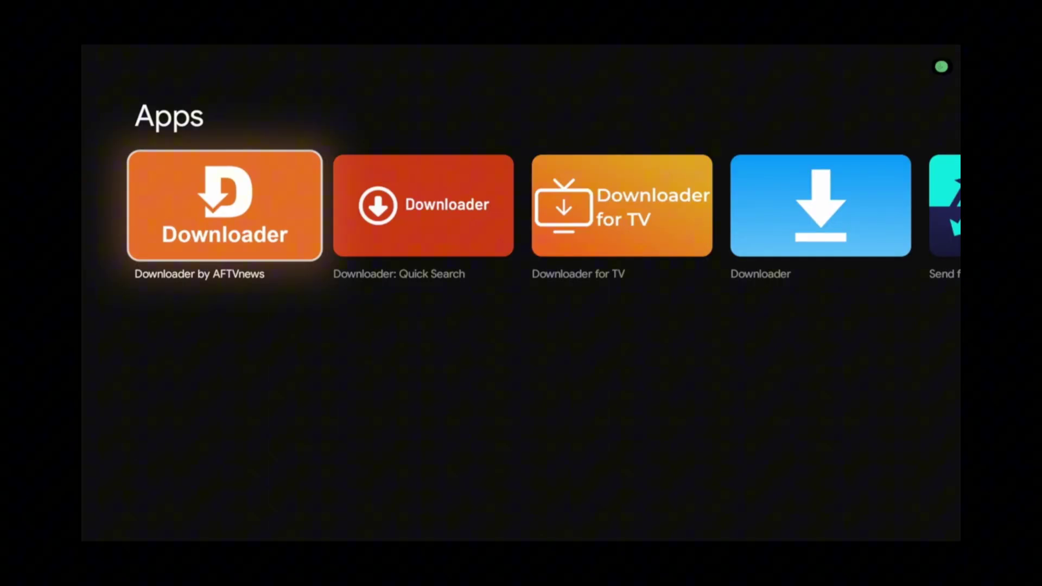
key(Return)
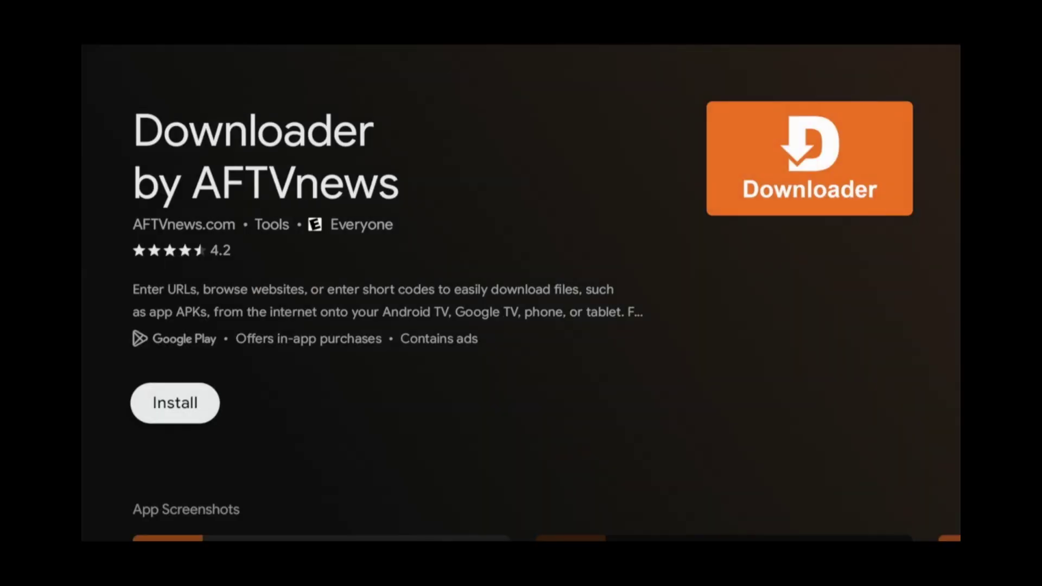
key(Return)
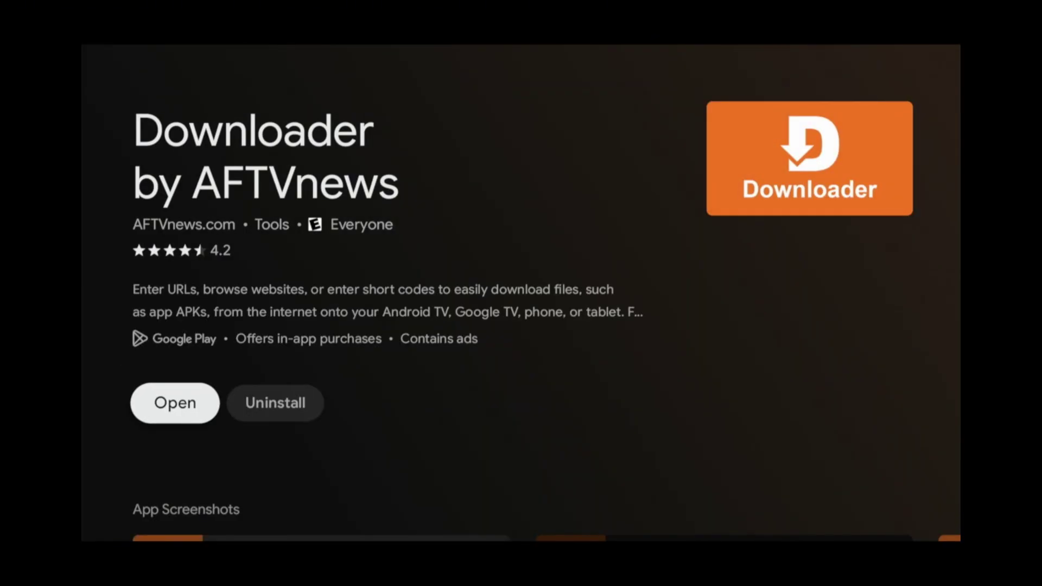
Step: Launch the newly installed Downloader from its Play Store page
key(Return)
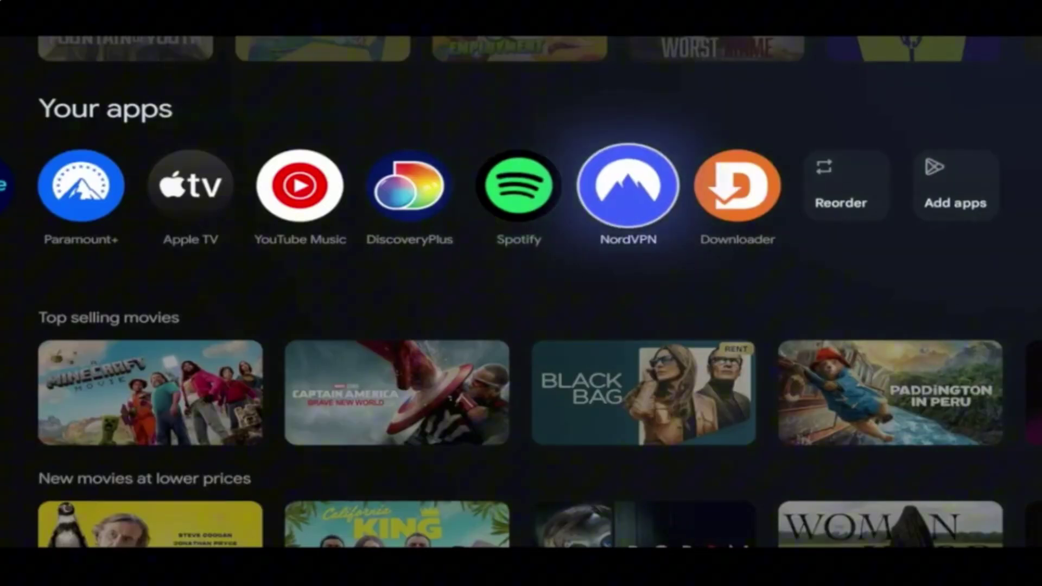
key(Return)
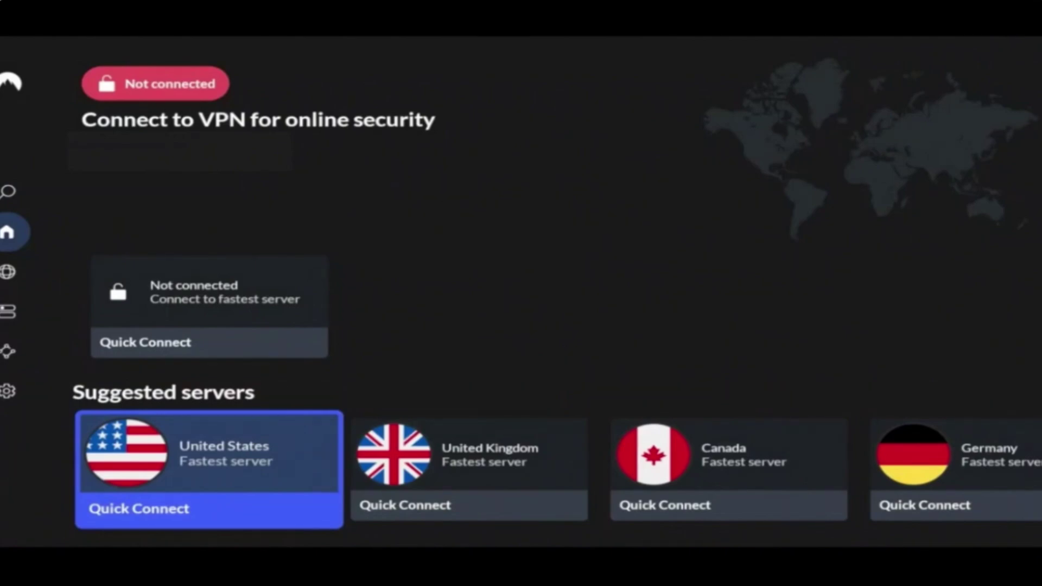
key(Right)
key(Right)
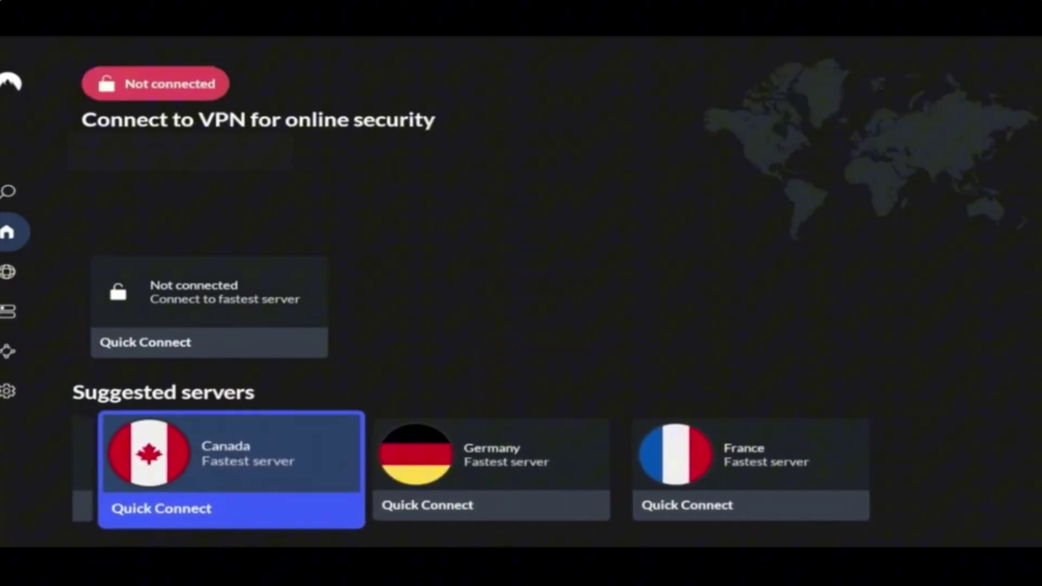
key(Right)
key(Right)
key(Left)
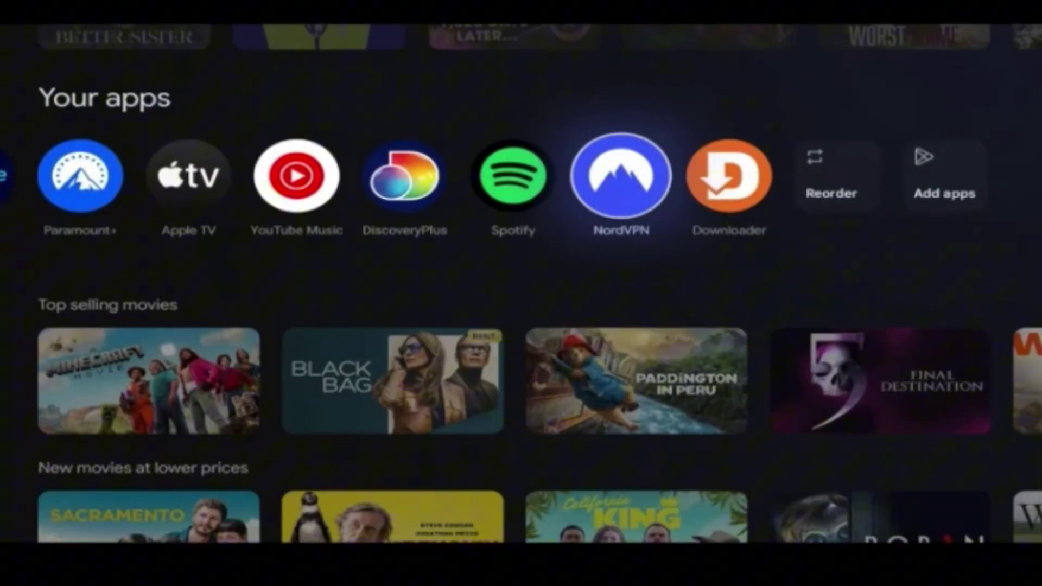
Step: Launch Downloader from Your apps and bring up the keyboard for its URL field
key(Right)
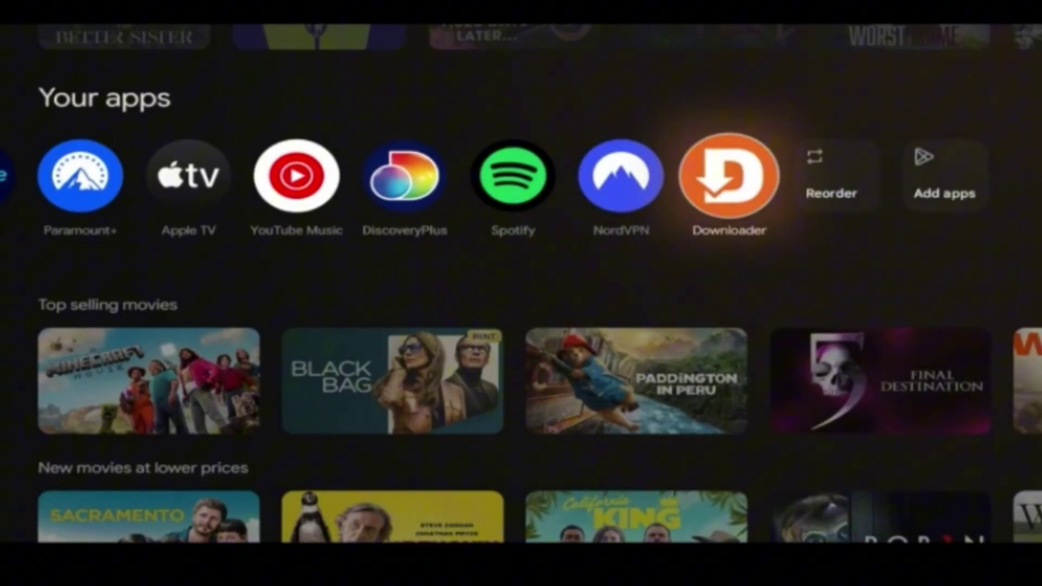
key(Return)
key(Return)
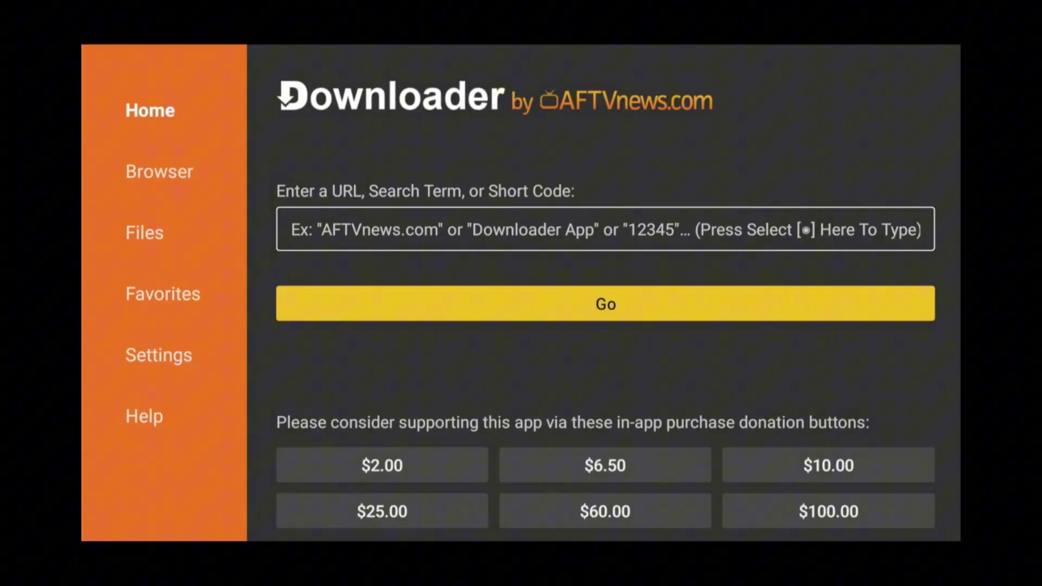
click(605, 229)
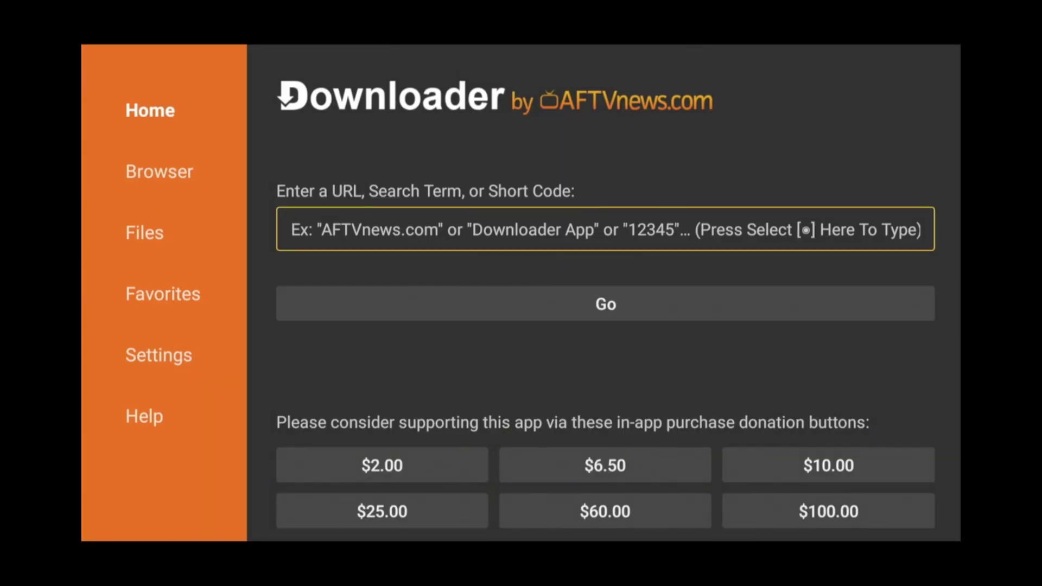
key(Return)
Step: Enter short code 817958 in the URL field and submit it
key(Down)
key(Down)
key(Down)
key(Return)
key(Up)
key(Up)
key(Up)
key(Right)
key(Right)
key(Right)
key(Right)
key(Right)
key(Right)
key(Right)
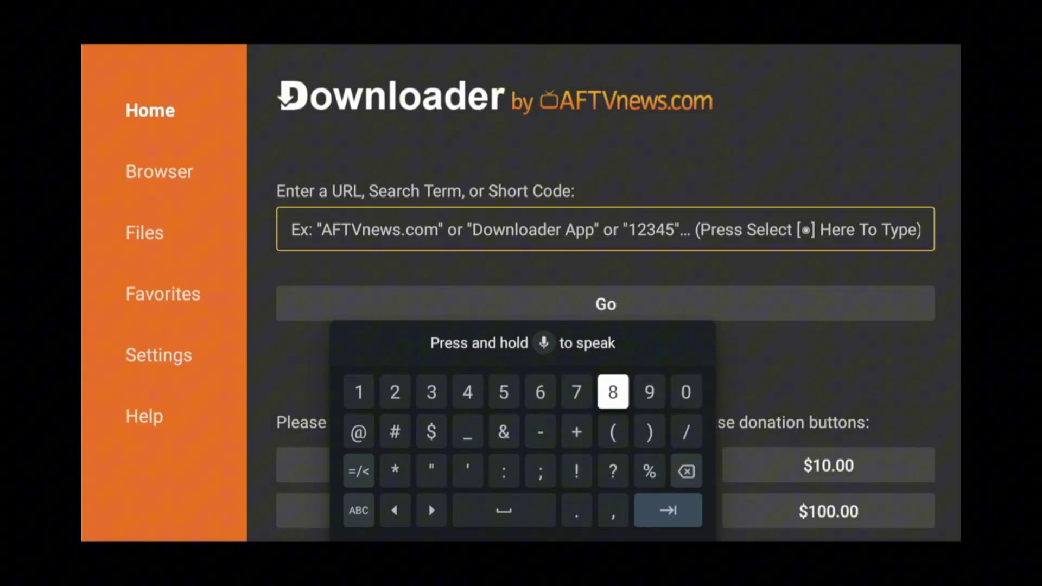
key(Return)
key(Left)
key(Left)
key(Left)
key(Left)
key(Left)
key(Left)
key(Left)
key(Return)
key(Right)
key(Right)
key(Right)
key(Right)
key(Right)
key(Right)
key(Return)
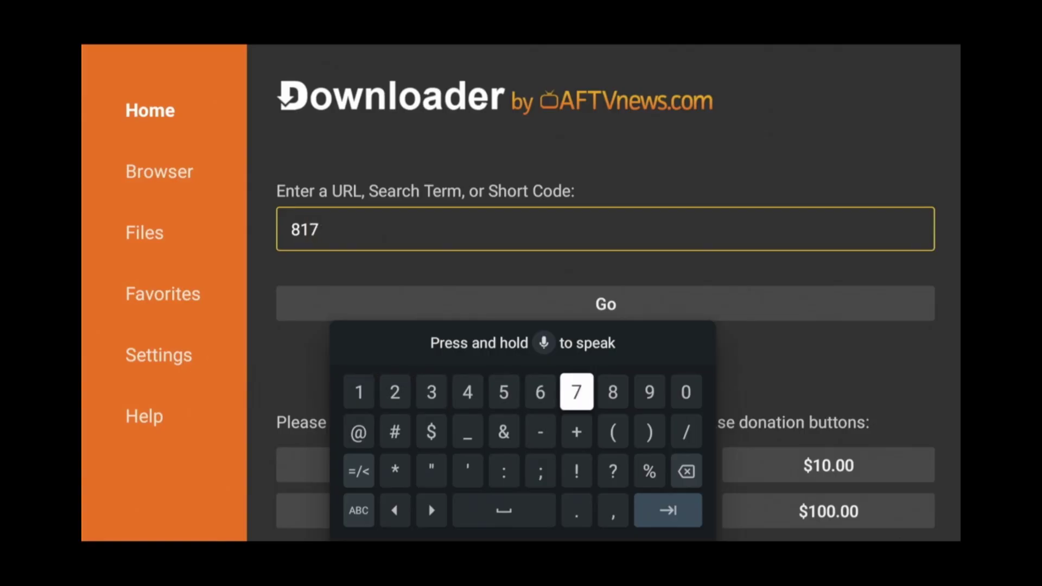
key(Right)
key(Right)
key(Left)
key(Left)
key(Left)
key(Left)
key(Return)
key(Right)
key(Right)
key(Right)
key(Return)
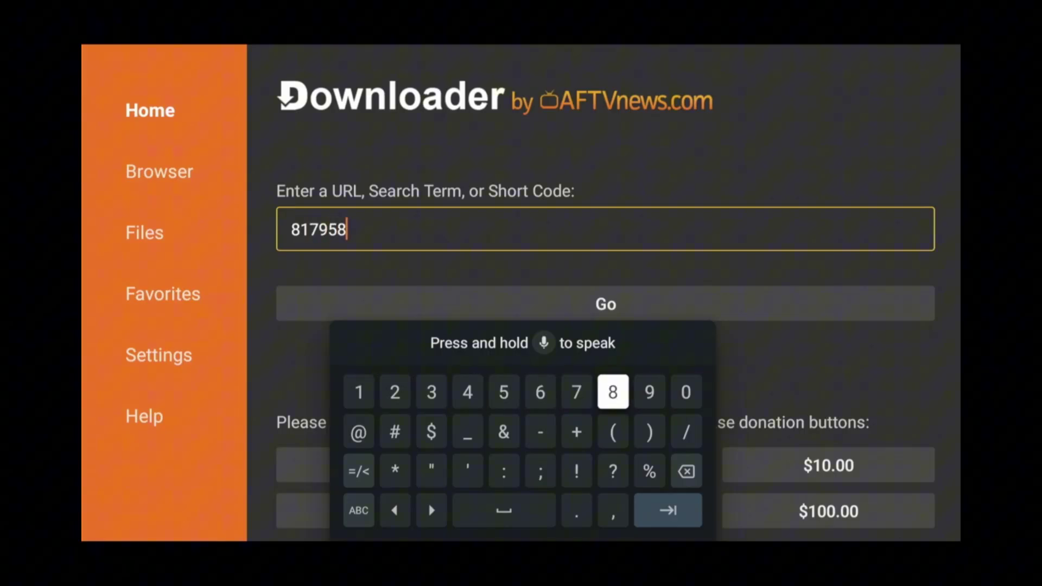
key(Down)
key(Down)
key(Down)
key(Right)
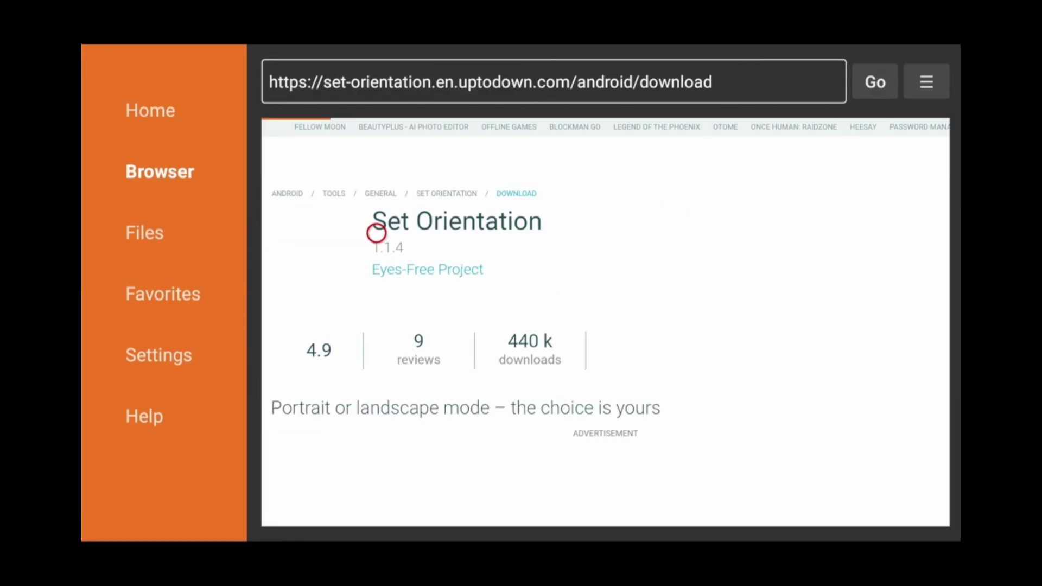
Step: Scroll the Uptodown page to the green Download button and download the Set Orientation APK
scroll(377, 332, down, 10)
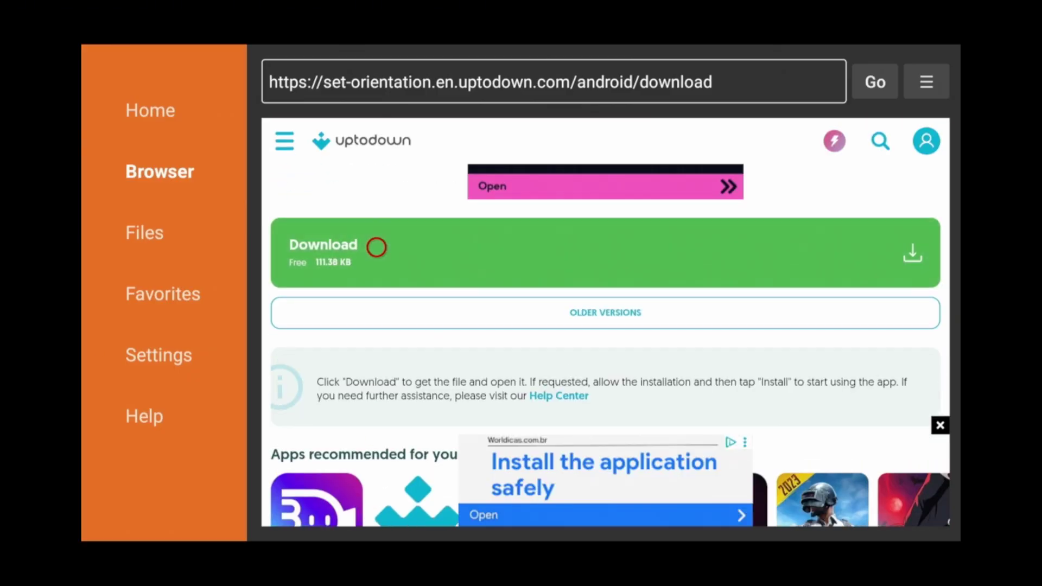
click(377, 247)
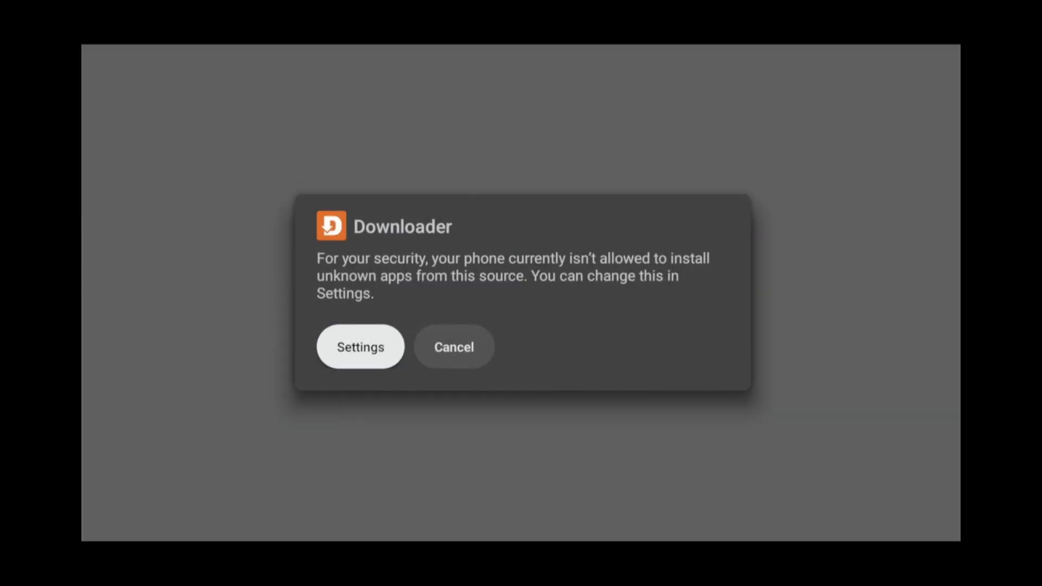
Step: Allow Downloader under Install unknown apps, then install Set Orientation
key(Return)
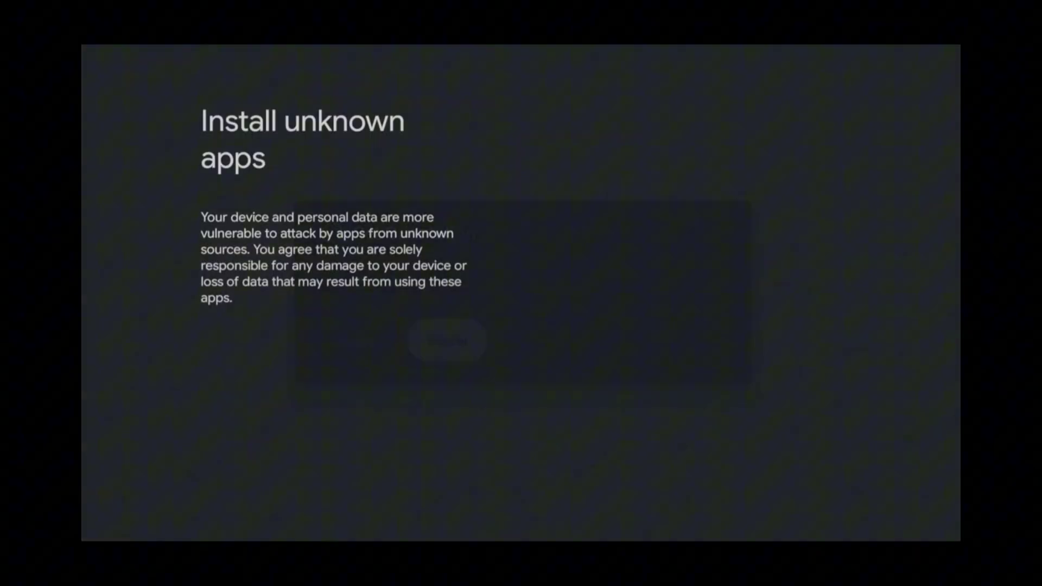
key(Down)
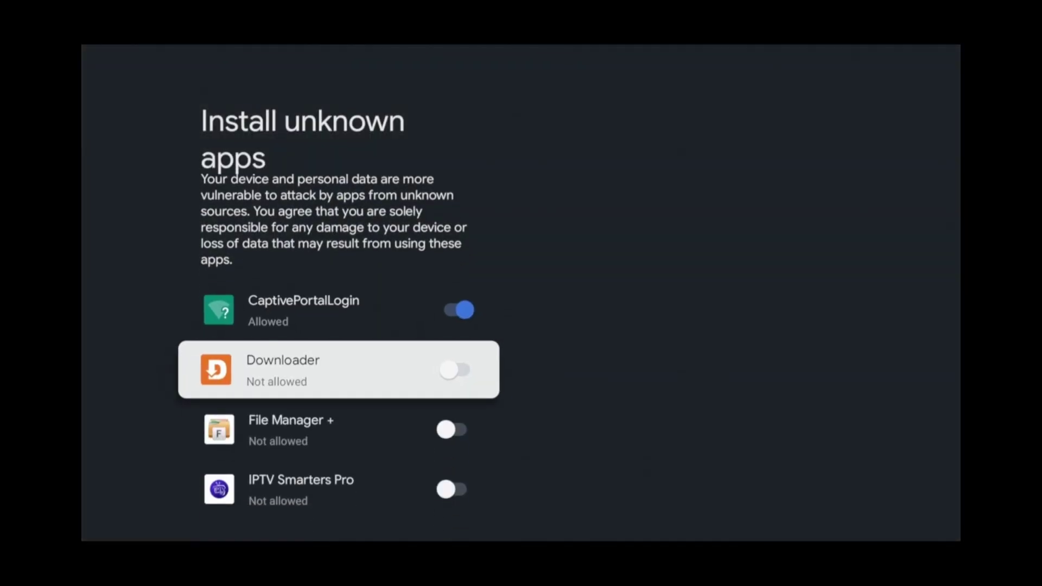
key(Return)
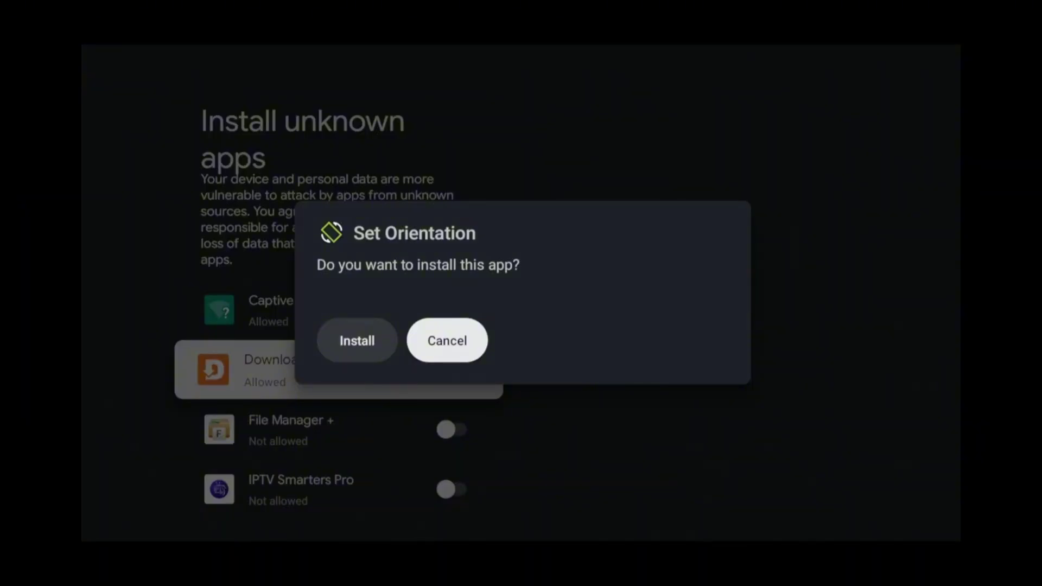
key(Left)
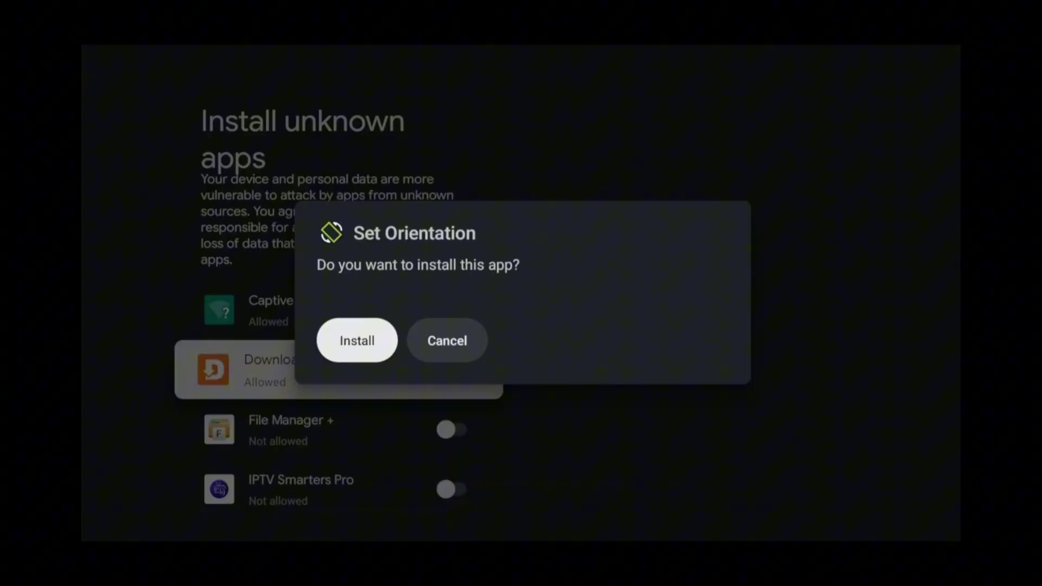
key(Return)
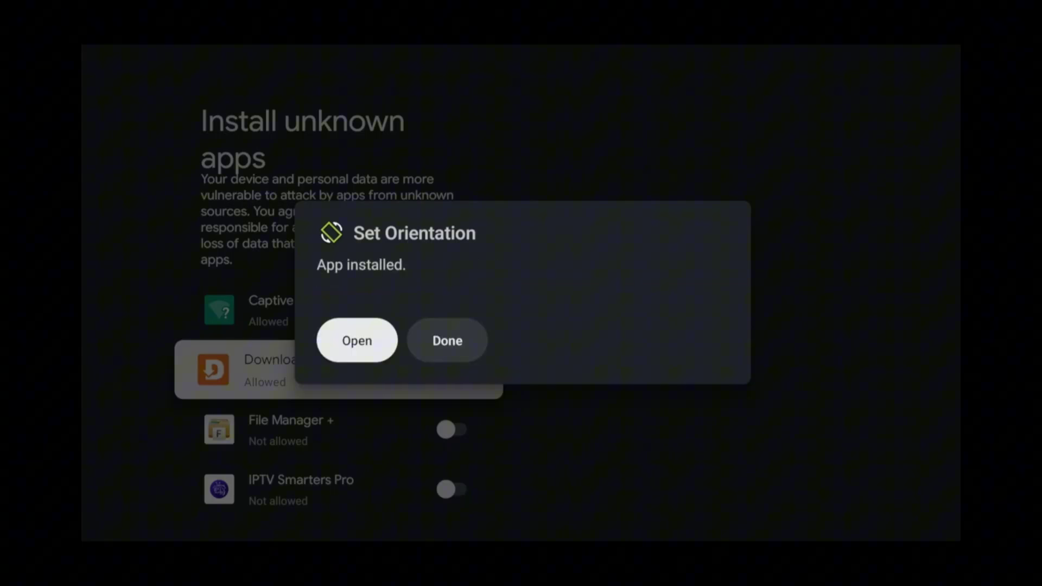
Step: Open Set Orientation, dismiss its compatibility warning, confirm Landscape mode, and return to Downloader
key(Return)
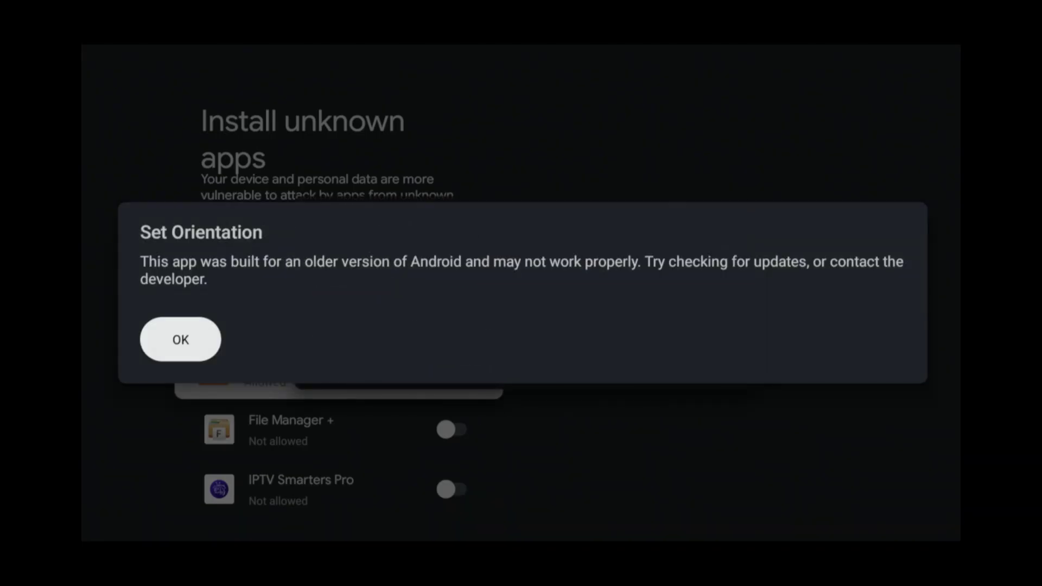
key(Return)
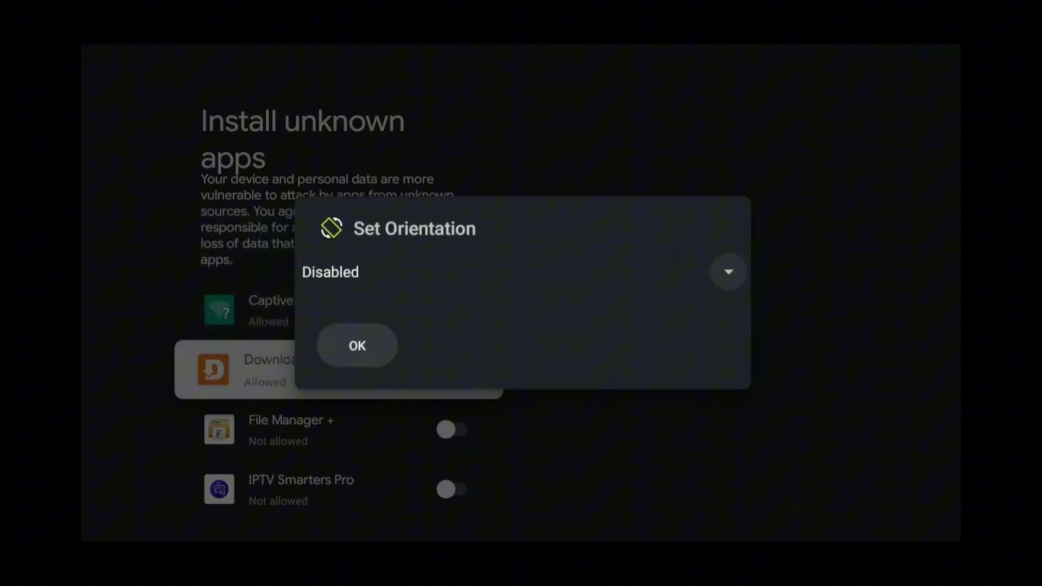
key(Up)
key(Return)
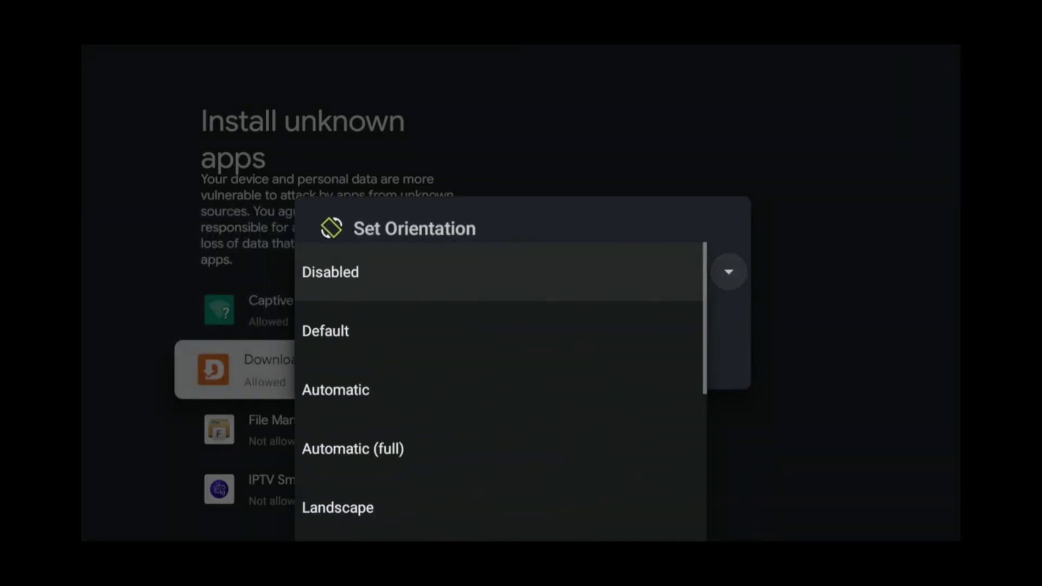
key(Down)
key(Down)
key(Down)
key(Down)
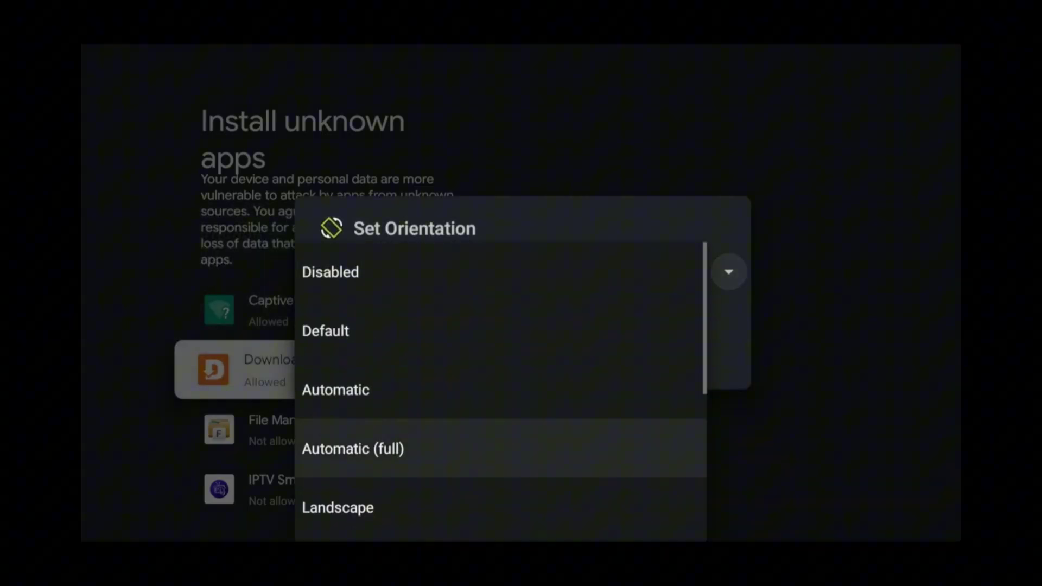
key(Return)
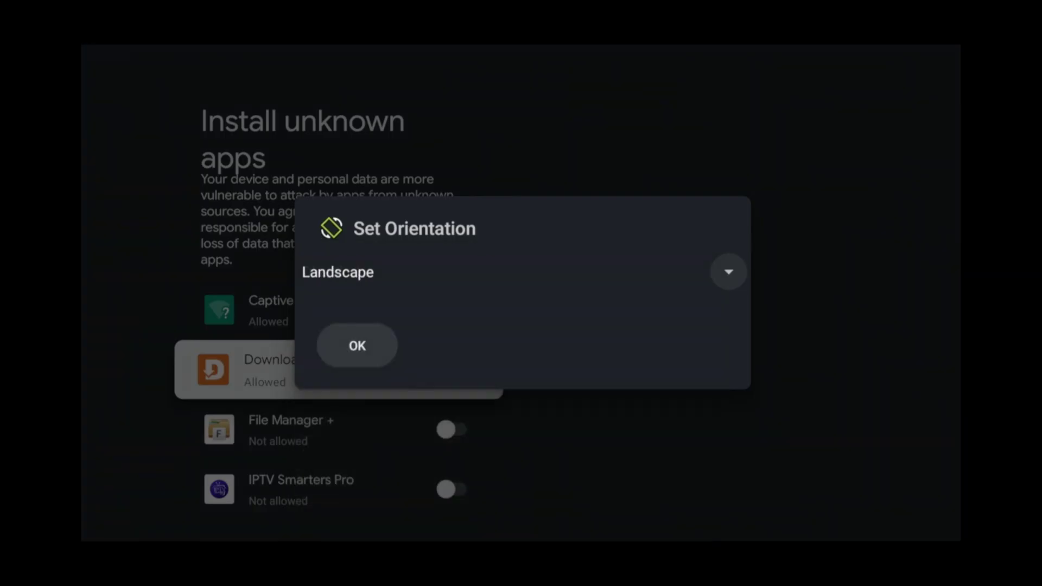
key(Down)
key(Return)
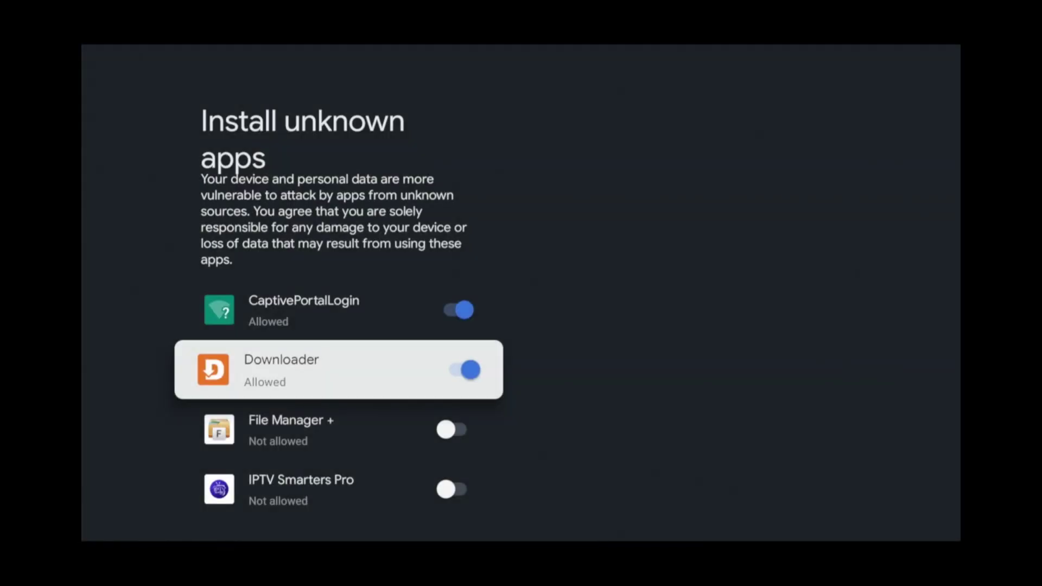
key(Escape)
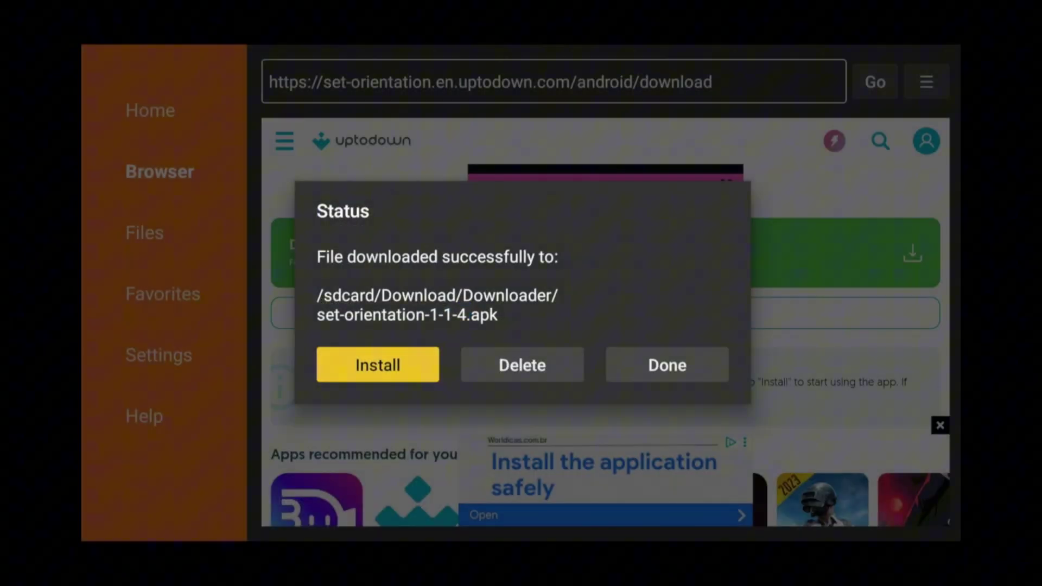
Step: Delete the downloaded Set Orientation APK and confirm the deletion
key(Right)
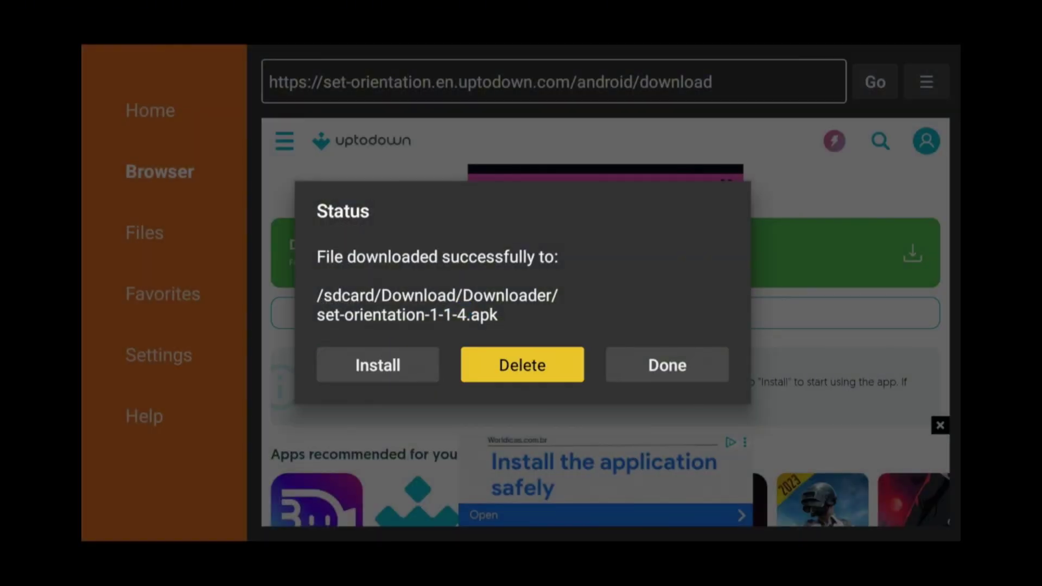
key(Return)
key(Left)
key(Return)
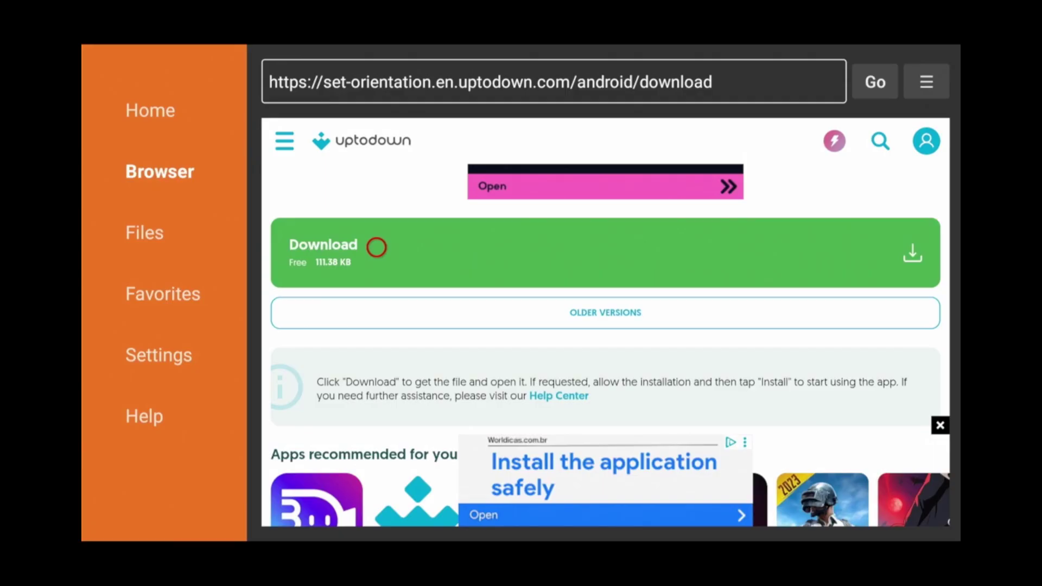
Step: Go to Downloader's Home page and clear the old 817958 code from the URL field
key(Left)
key(Left)
key(Left)
key(Left)
key(Return)
key(Right)
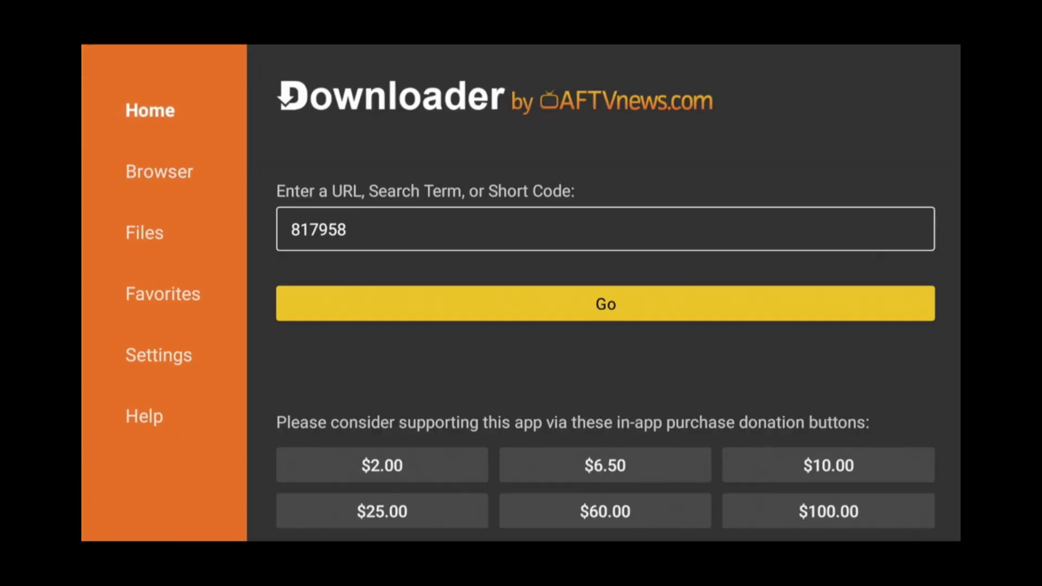
key(Return)
key(Down)
key(Down)
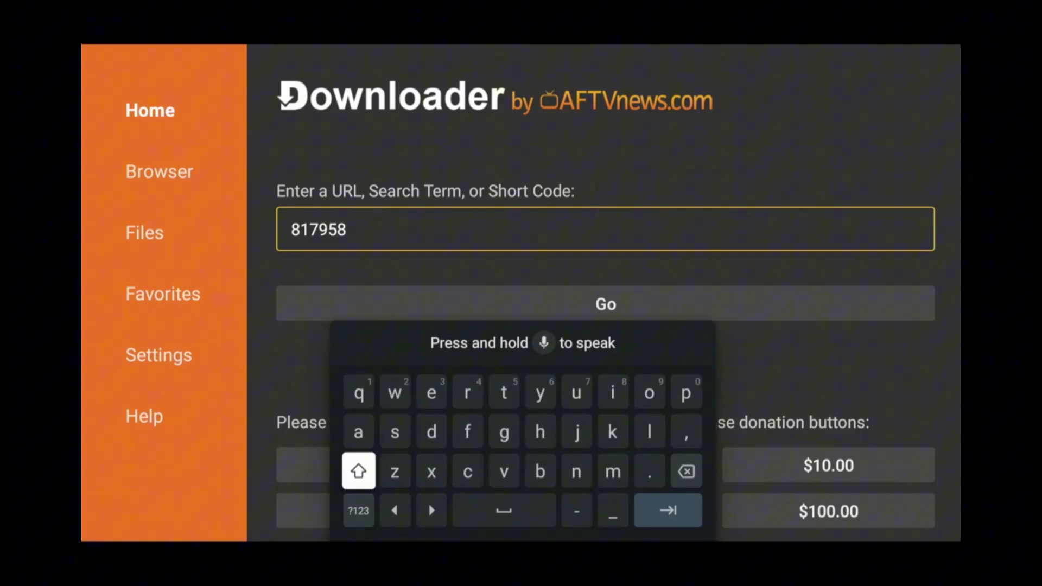
key(Left)
key(Return)
key(Return)
key(Return)
key(Return)
key(Return)
key(Return)
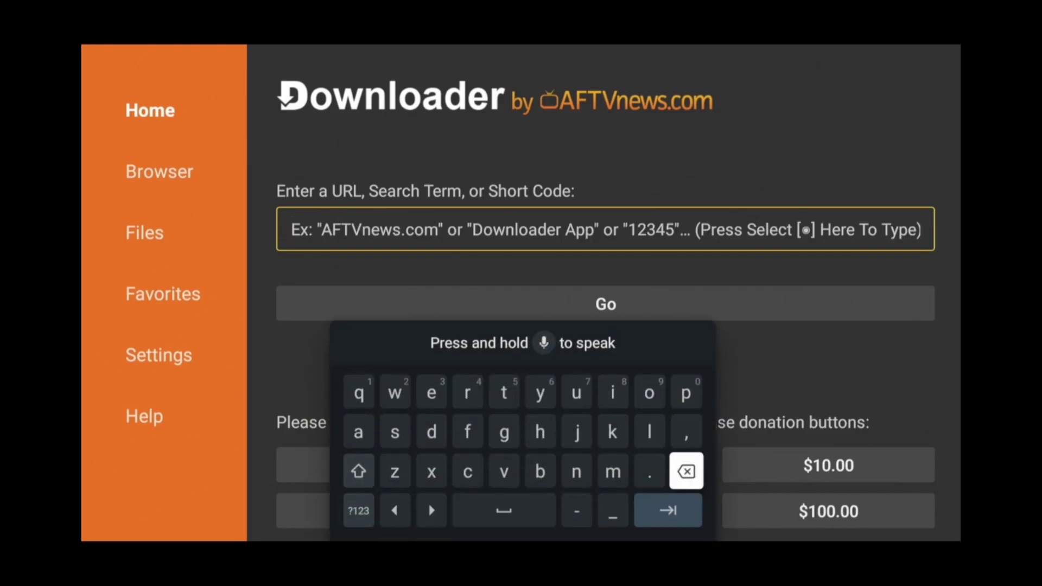
key(Right)
key(Down)
Step: Enter short code 61415 on the number keyboard and submit it
key(Return)
key(Up)
key(Up)
key(Up)
key(Right)
key(Right)
key(Right)
key(Right)
key(Right)
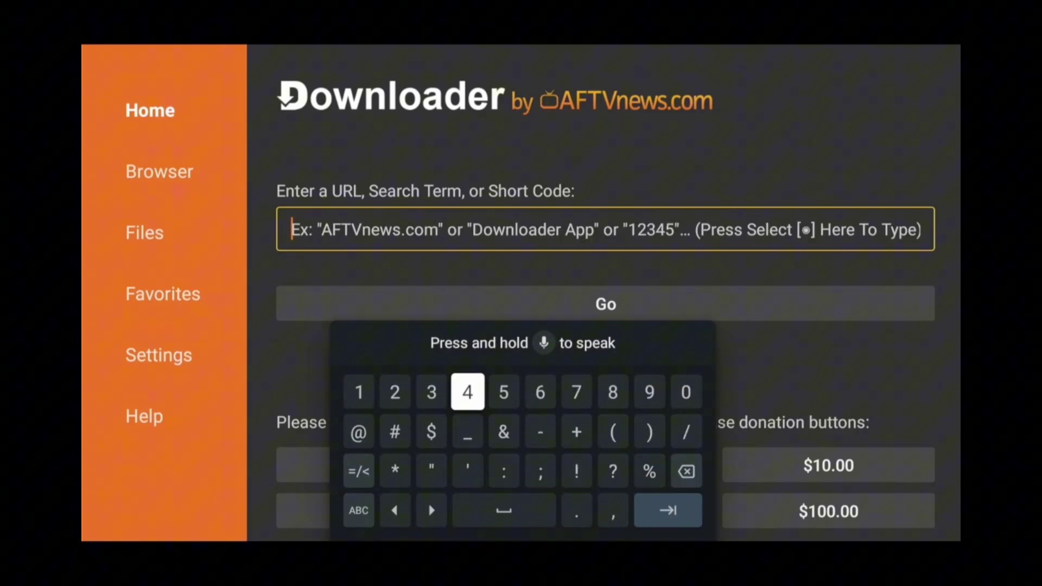
key(Return)
key(Left)
key(Left)
key(Left)
key(Left)
key(Left)
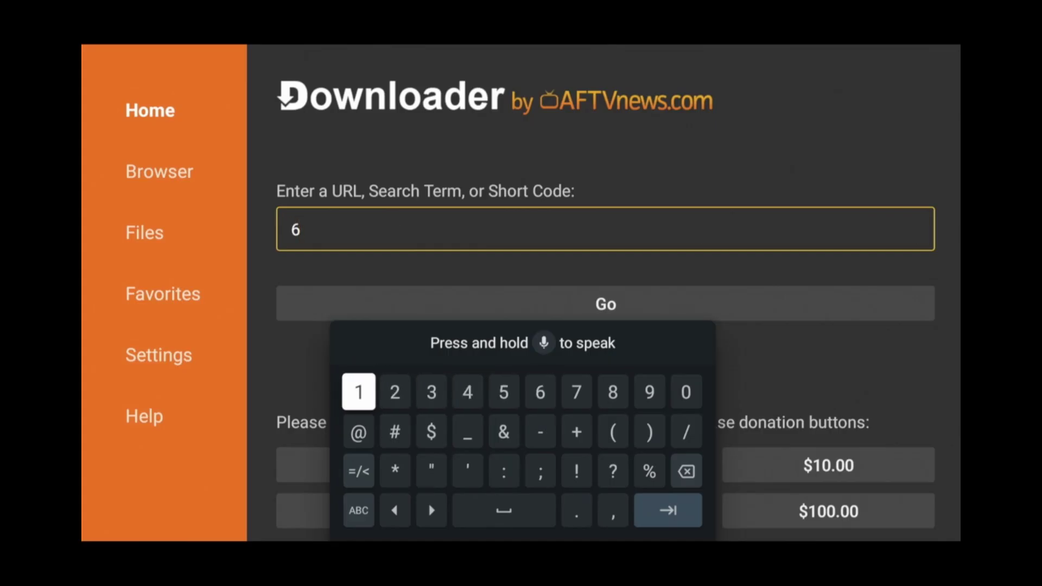
key(Return)
key(Right)
key(Right)
key(Right)
key(Return)
key(Left)
key(Left)
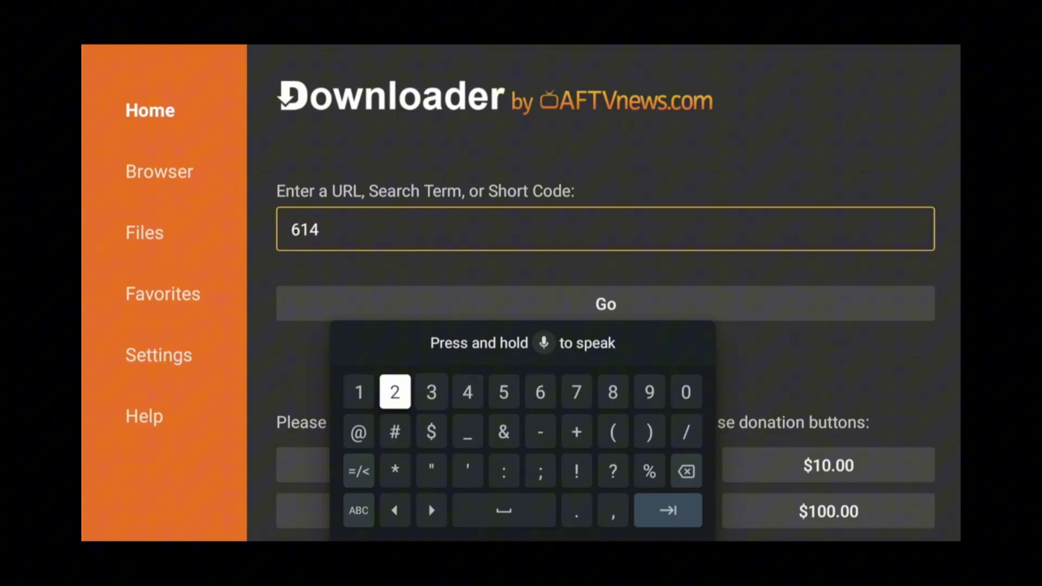
key(Left)
key(Return)
key(Right)
key(Right)
key(Right)
key(Right)
key(Return)
key(Down)
key(Down)
key(Right)
key(Right)
key(Right)
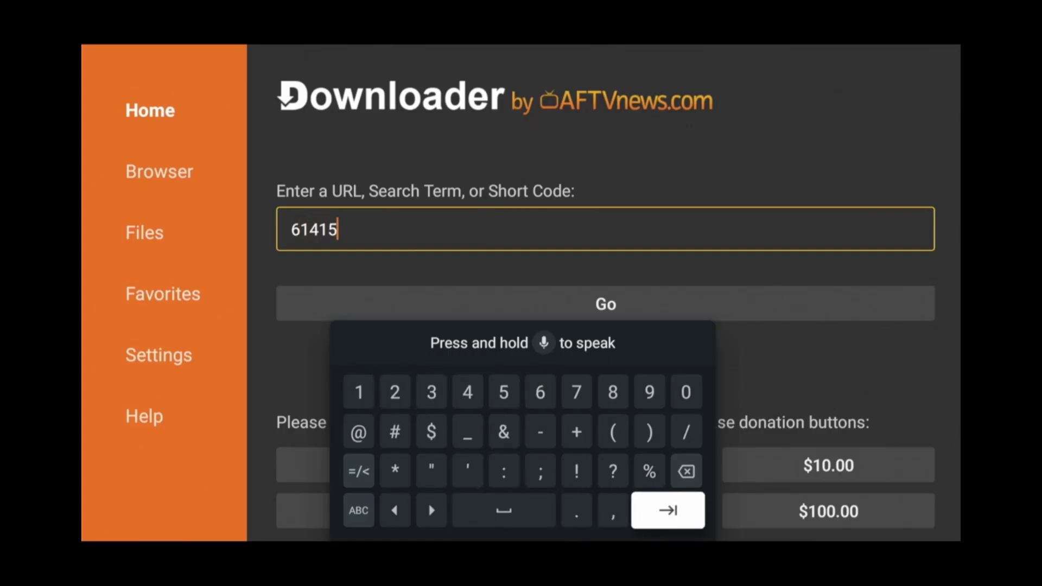
key(Return)
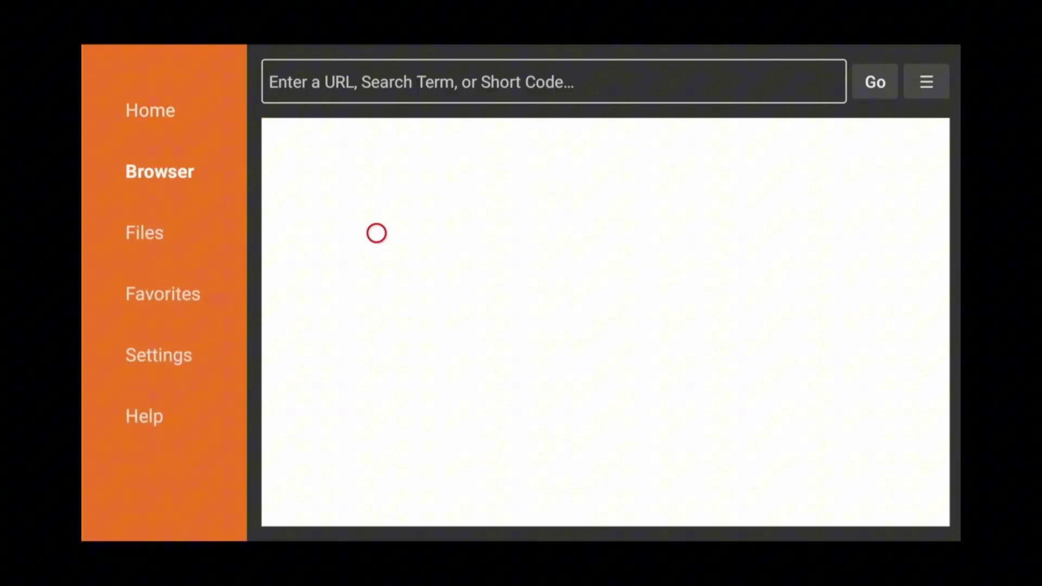
Step: Download and install Telegram from the telegram.org/android page, then close the installed message
key(Down)
key(Down)
key(Down)
key(Down)
key(Down)
key(Up)
key(Up)
key(Right)
key(Right)
key(Right)
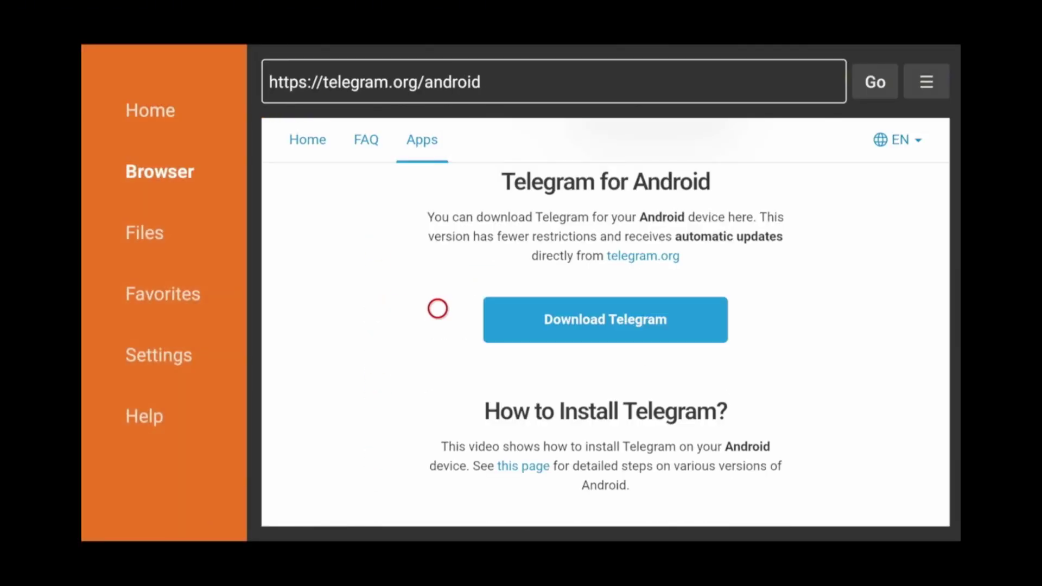
click(584, 308)
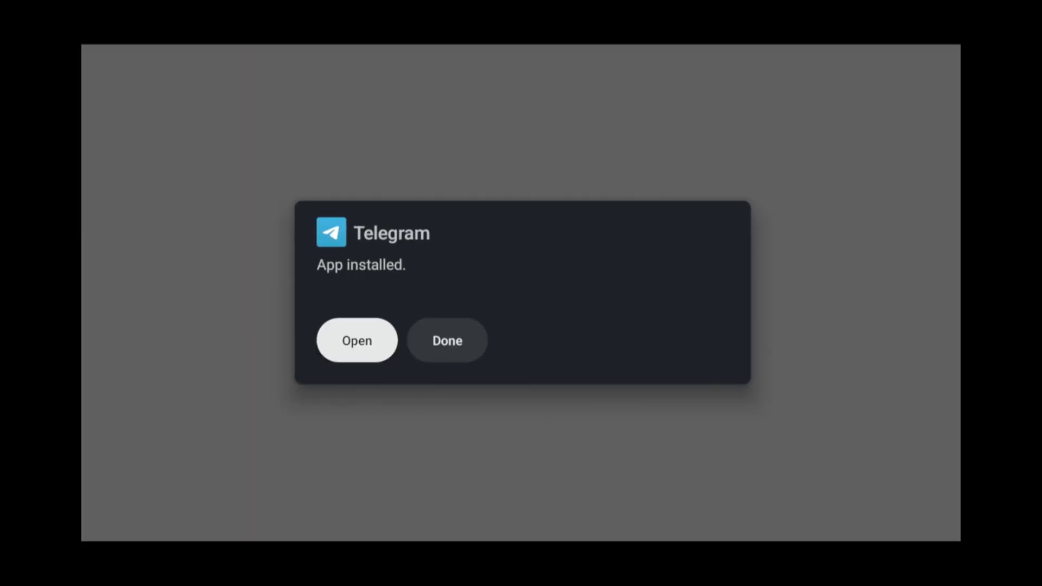
key(Right)
key(Return)
Step: Delete the downloaded Telegram.apk and confirm the deletion
key(Right)
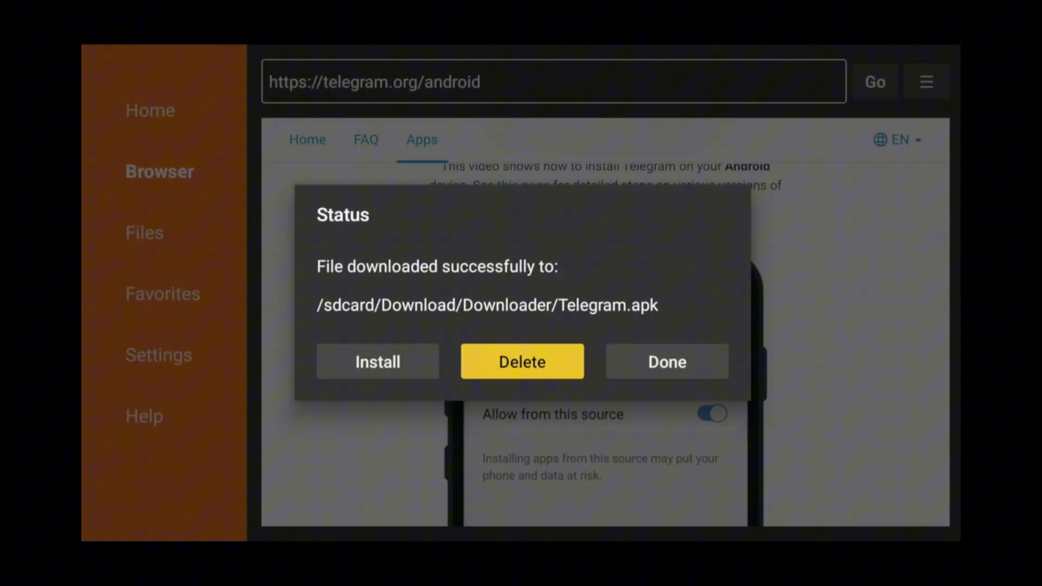
key(Return)
key(Left)
key(Return)
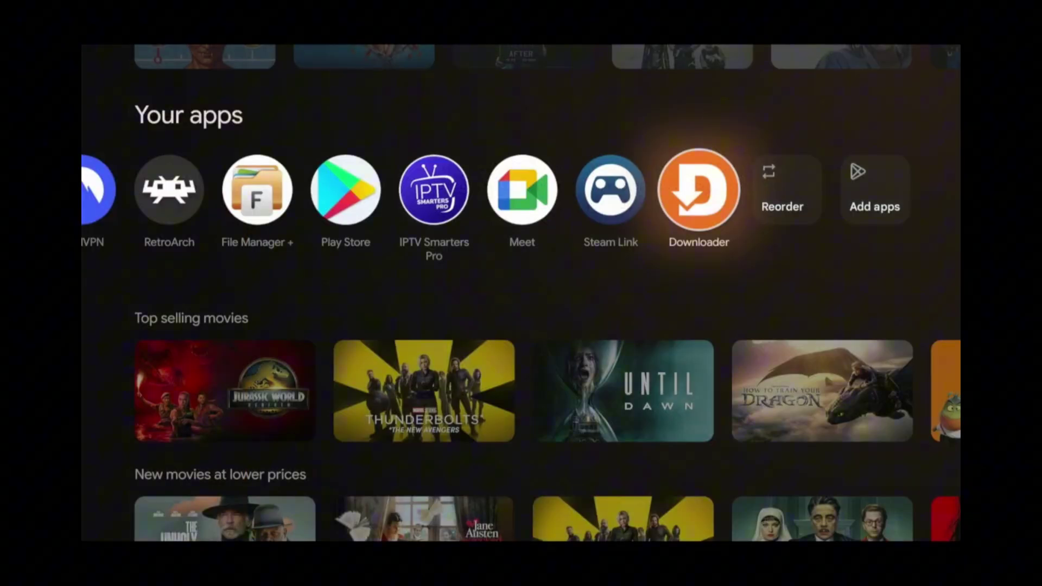
Step: Open the Google TV settings from the home screen
key(Left)
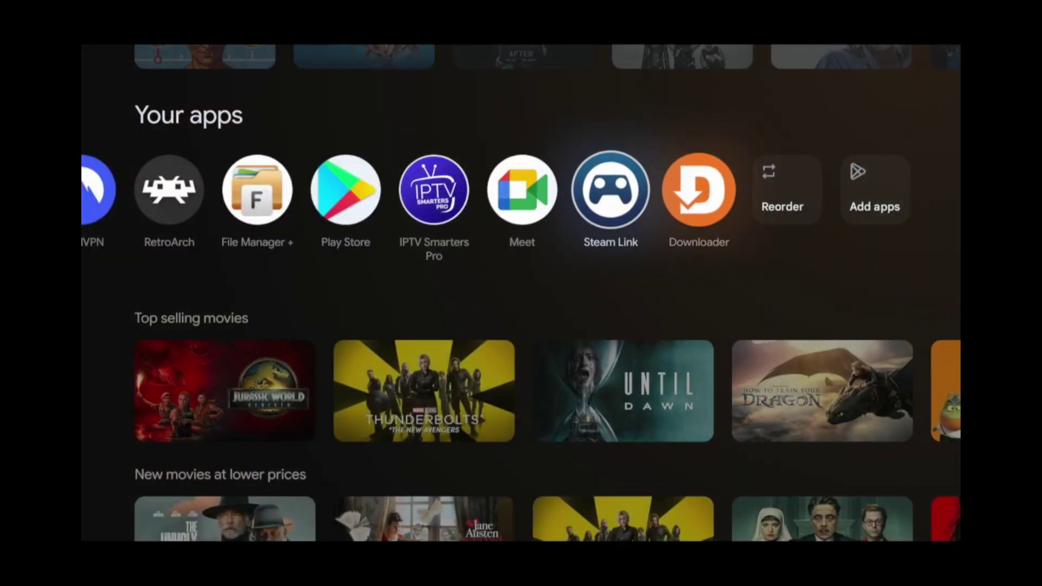
key(Right)
key(Left)
key(Right)
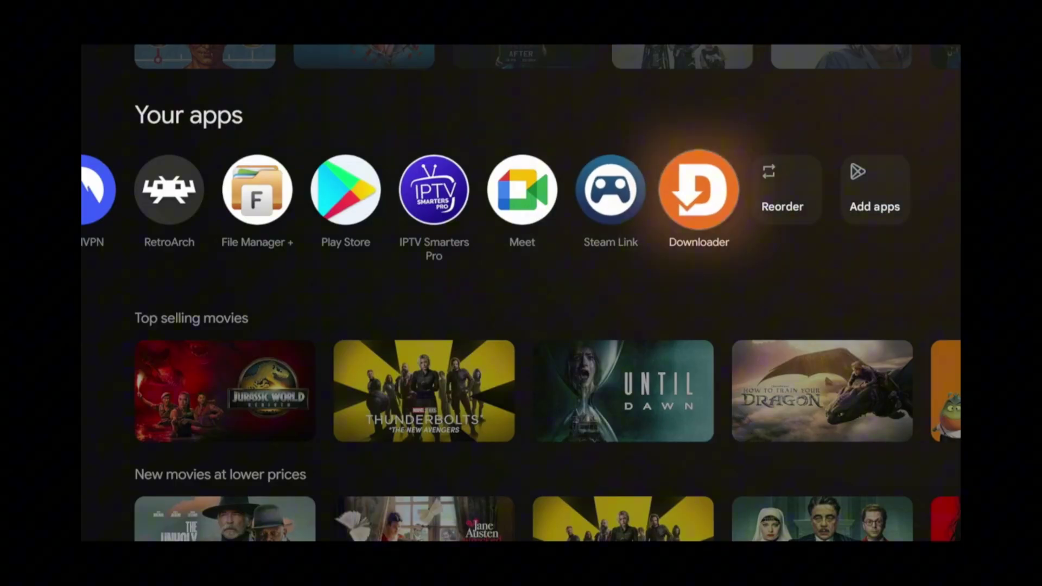
key(Up)
key(Up)
key(Right)
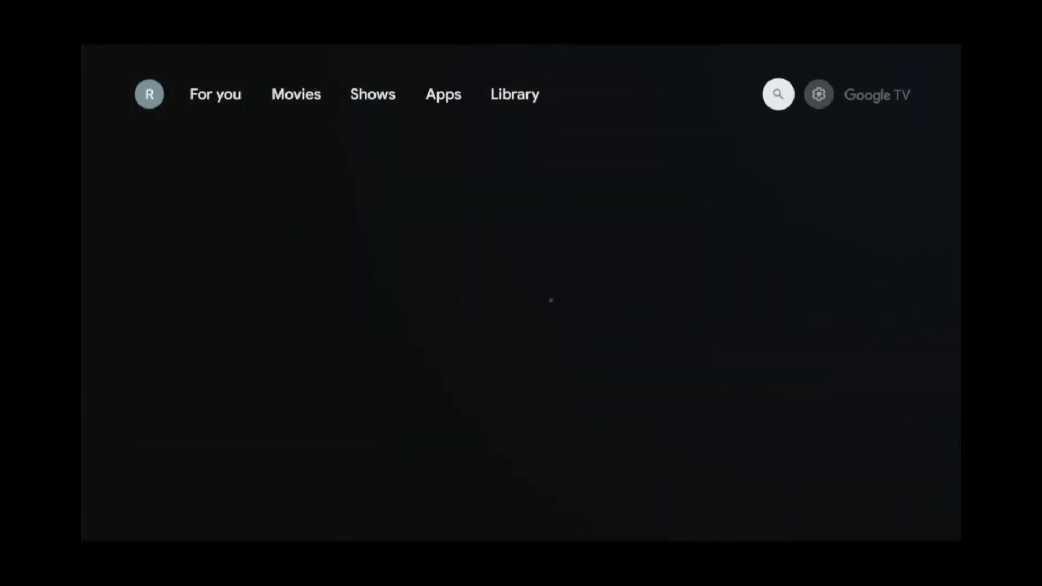
key(Right)
key(Return)
key(Return)
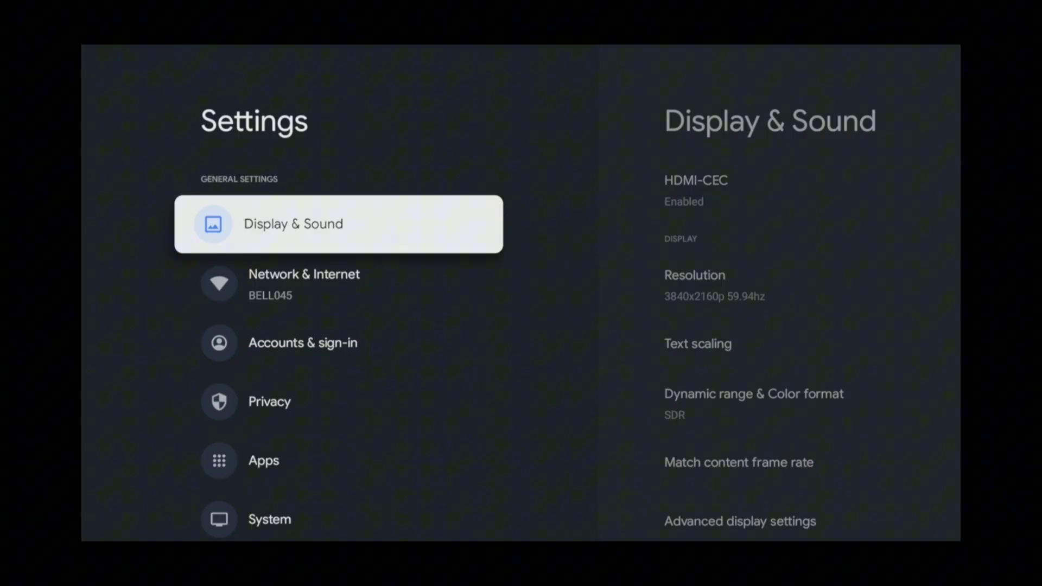
Step: Go to Apps and open the See all apps list
key(Down)
key(Down)
key(Down)
key(Down)
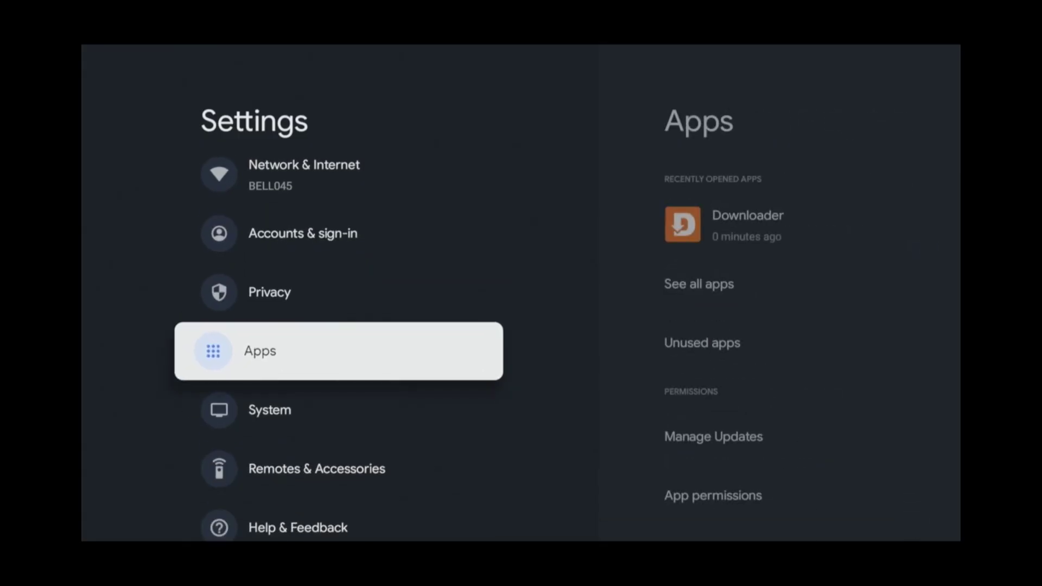
key(Return)
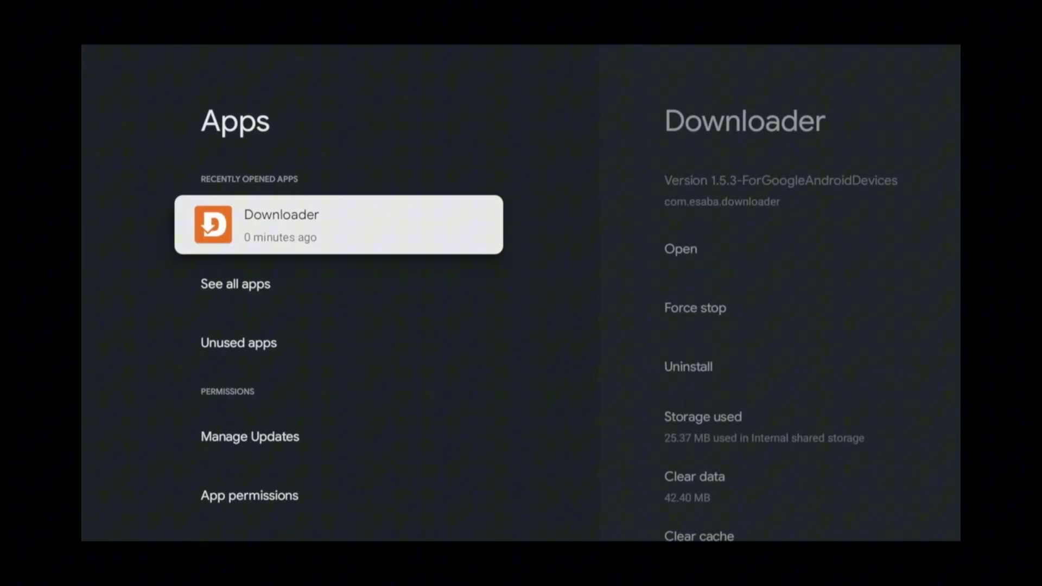
key(Down)
key(Return)
key(Down)
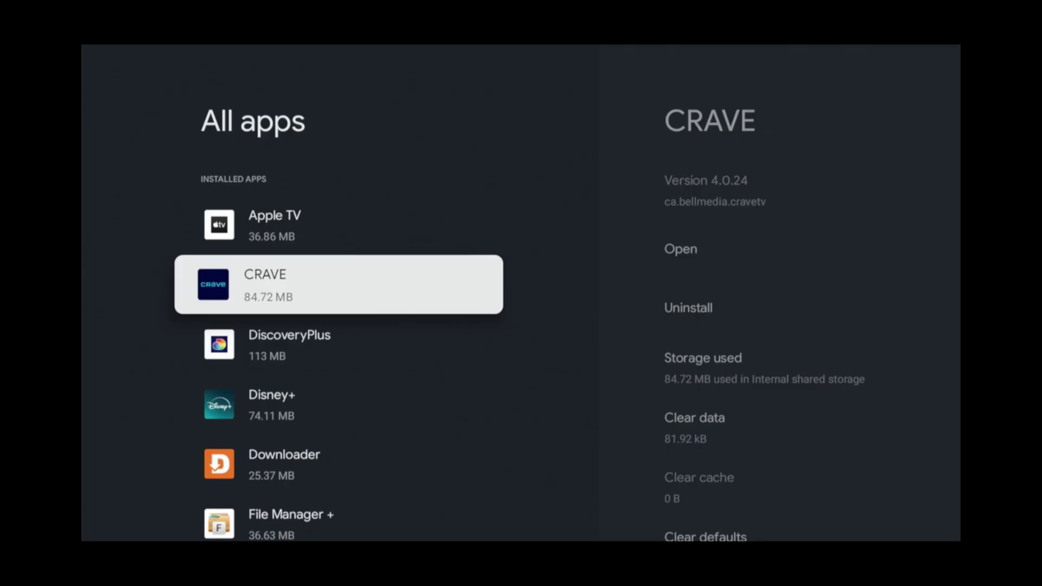
Step: Open Telegram from its app info page to reach the phone-number login, then return home
key(Down)
key(Down)
key(Down)
key(Down)
key(Down)
key(Down)
key(Down)
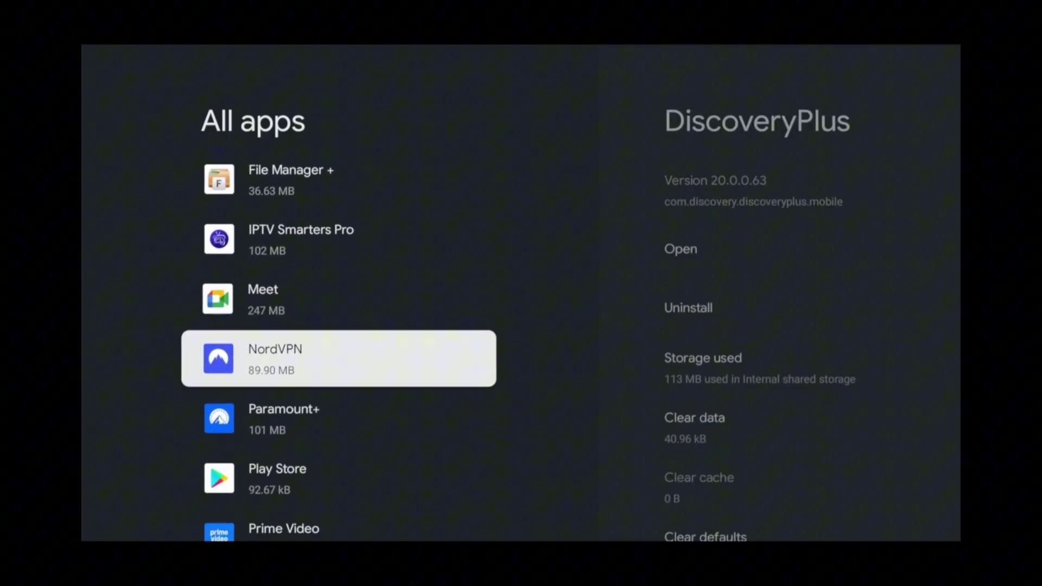
key(Down)
key(Down)
key(Down)
key(Down)
key(Down)
key(Down)
key(Down)
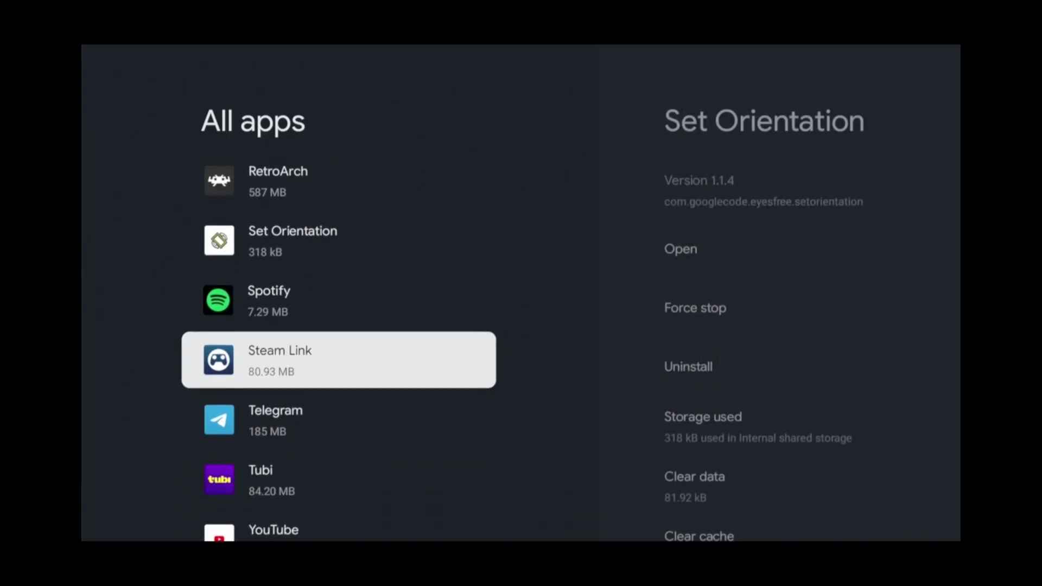
key(Down)
key(Return)
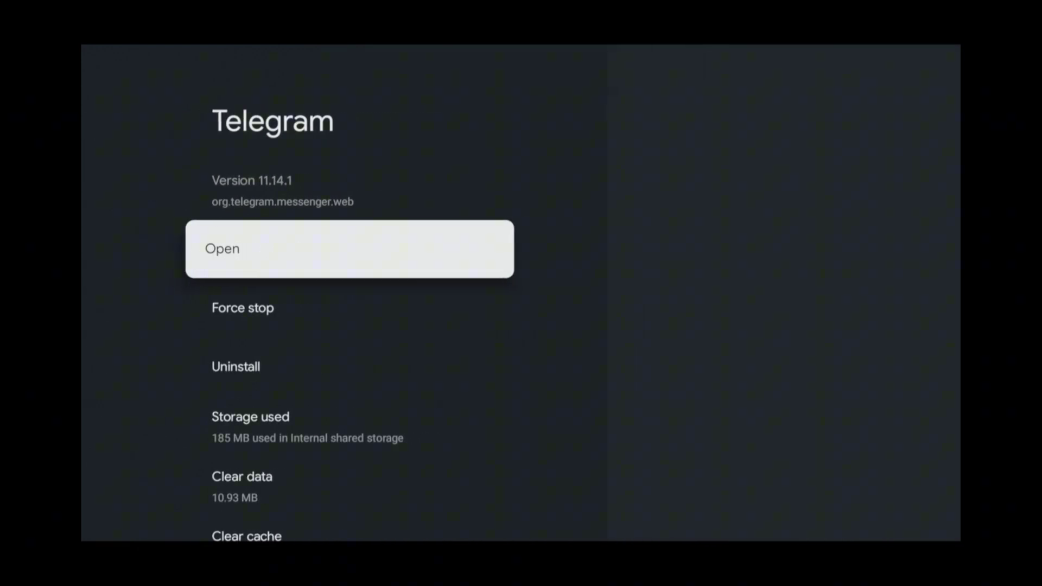
key(Return)
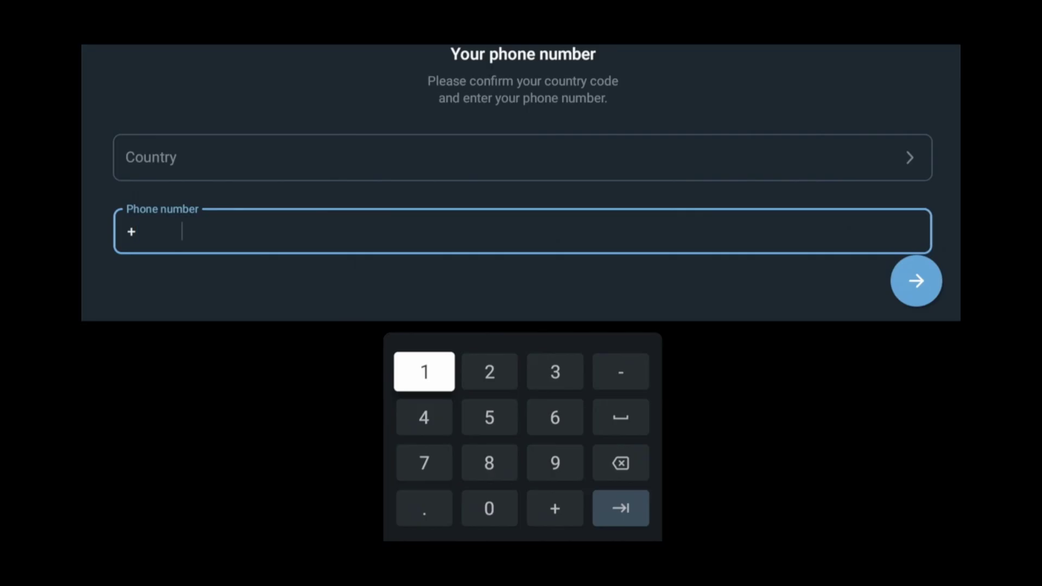
key(Right)
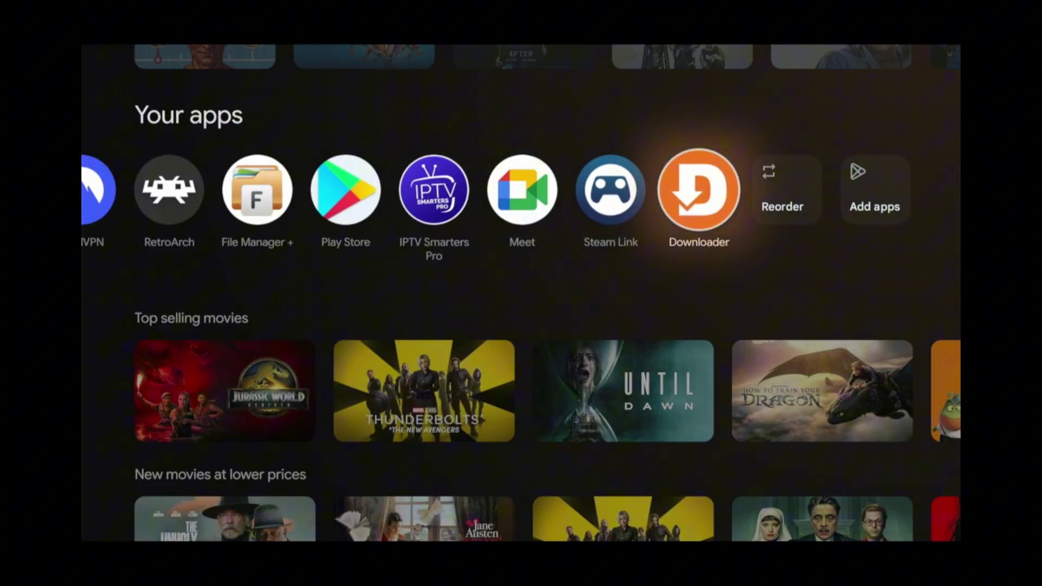
Step: Launch Downloader, go to its Home page, and clear the old code 61415 from the URL field
key(Return)
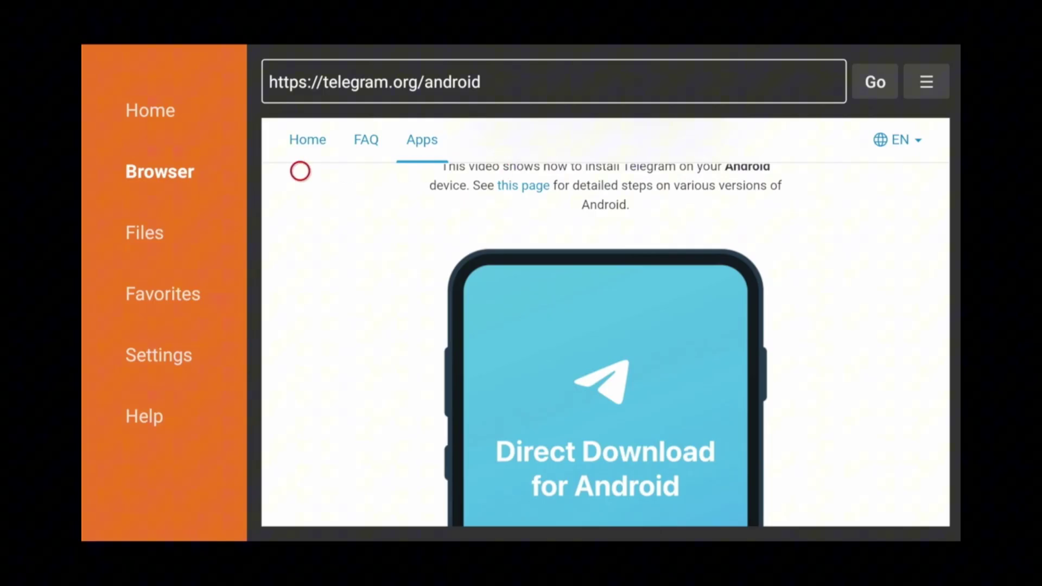
key(Left)
key(Up)
key(Return)
key(Right)
key(Return)
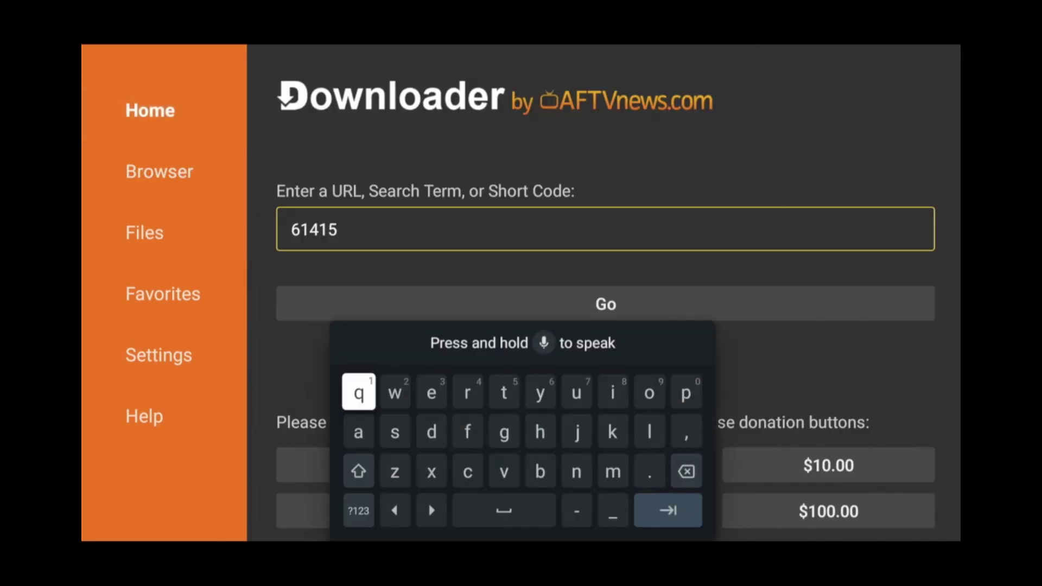
key(Down)
key(Down)
key(Left)
key(Return)
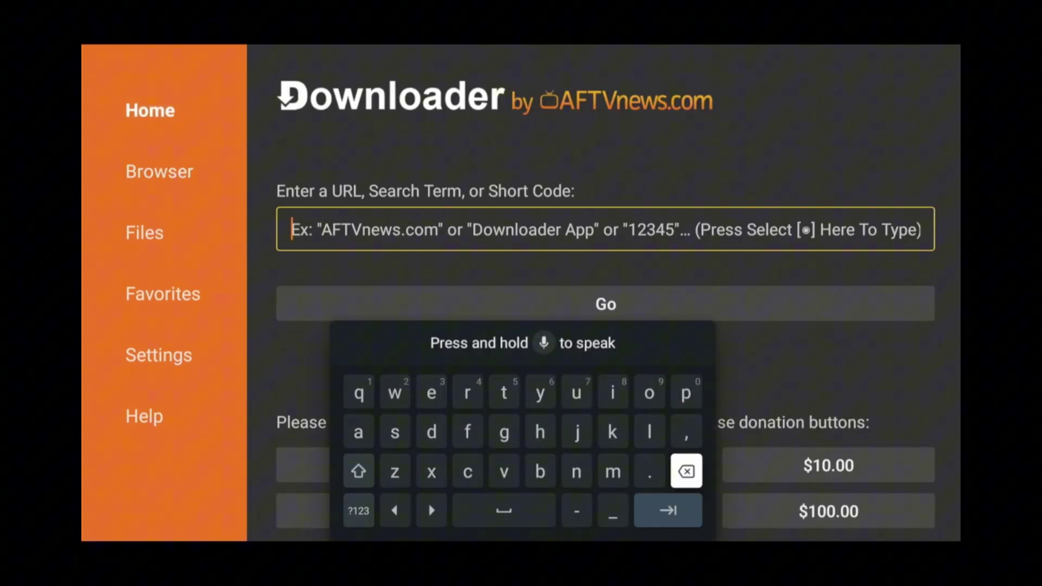
Step: Enter the short code 9506981 on the number keyboard and press Go
key(Menu)
key(Left)
key(Left)
key(Return)
key(Left)
key(Left)
key(Left)
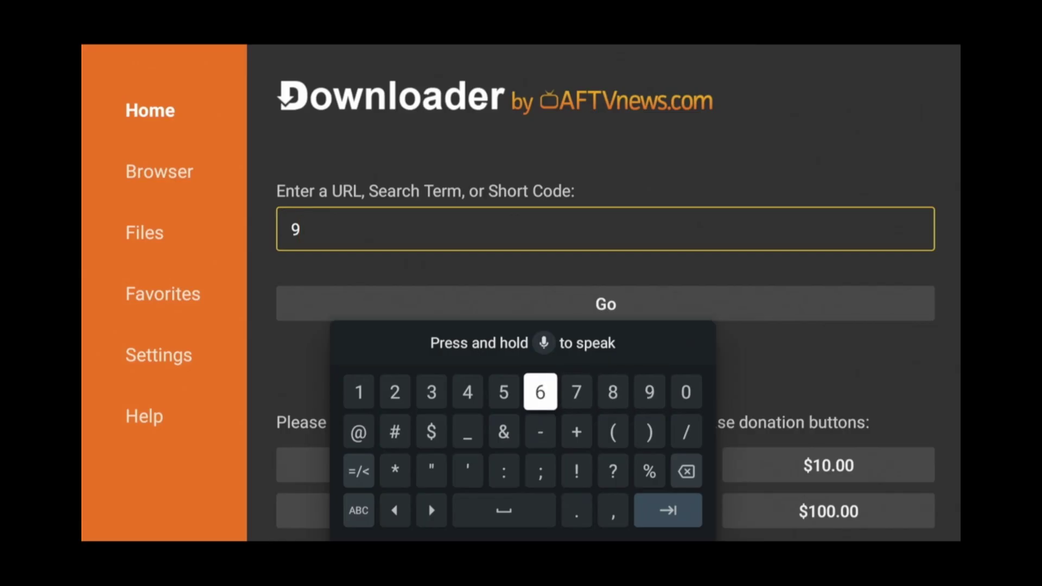
key(Left)
key(Return)
key(Right)
key(Right)
key(Right)
key(Right)
key(Right)
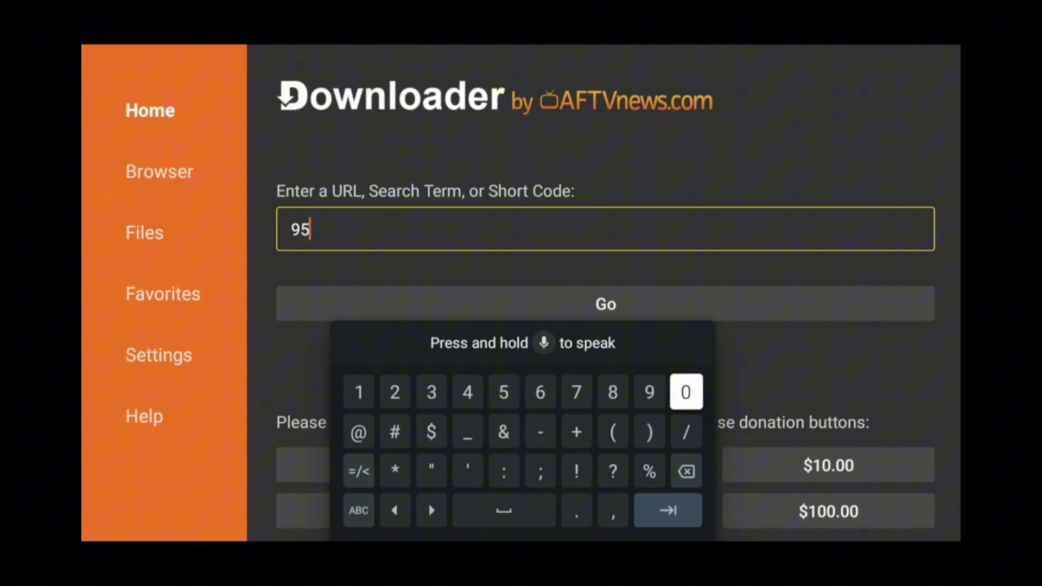
key(Return)
key(Left)
key(Left)
key(Left)
key(Left)
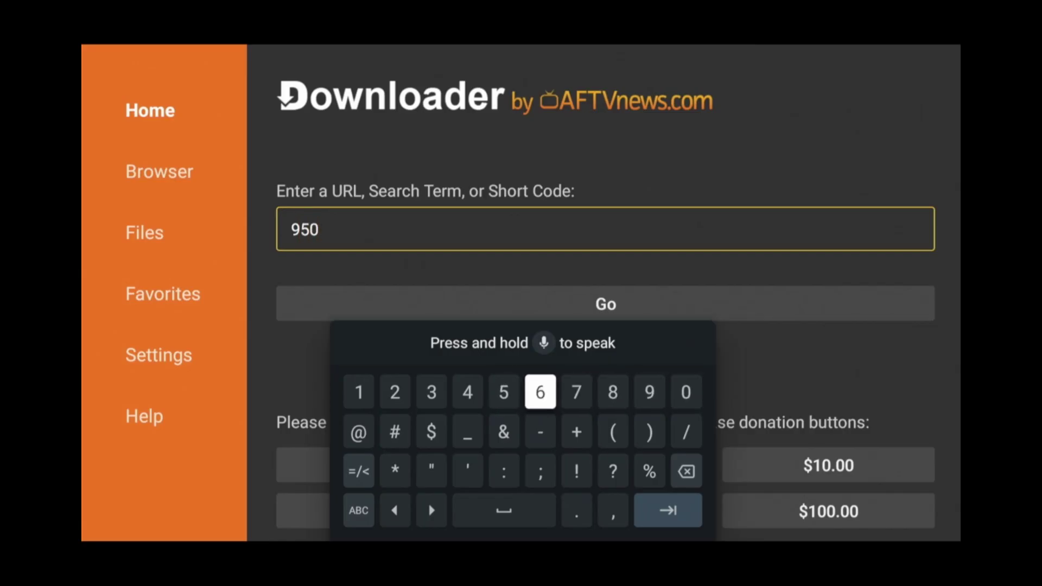
key(Return)
key(Right)
key(Right)
key(Right)
key(Return)
key(Left)
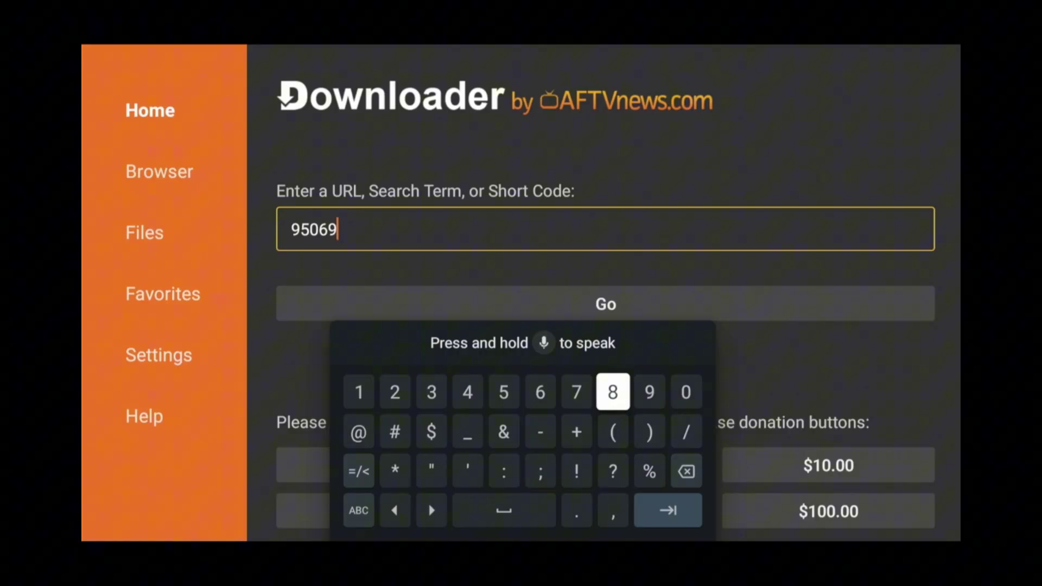
key(Return)
key(Left)
key(Left)
key(Left)
key(Left)
key(Left)
key(Left)
key(Left)
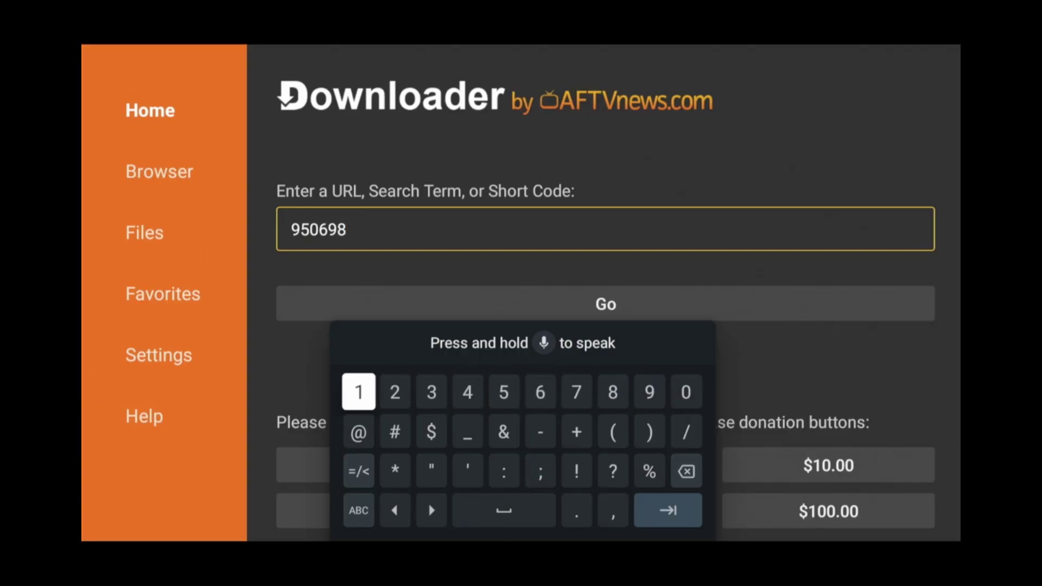
key(Return)
key(Down)
key(Down)
key(Down)
key(Left)
key(Return)
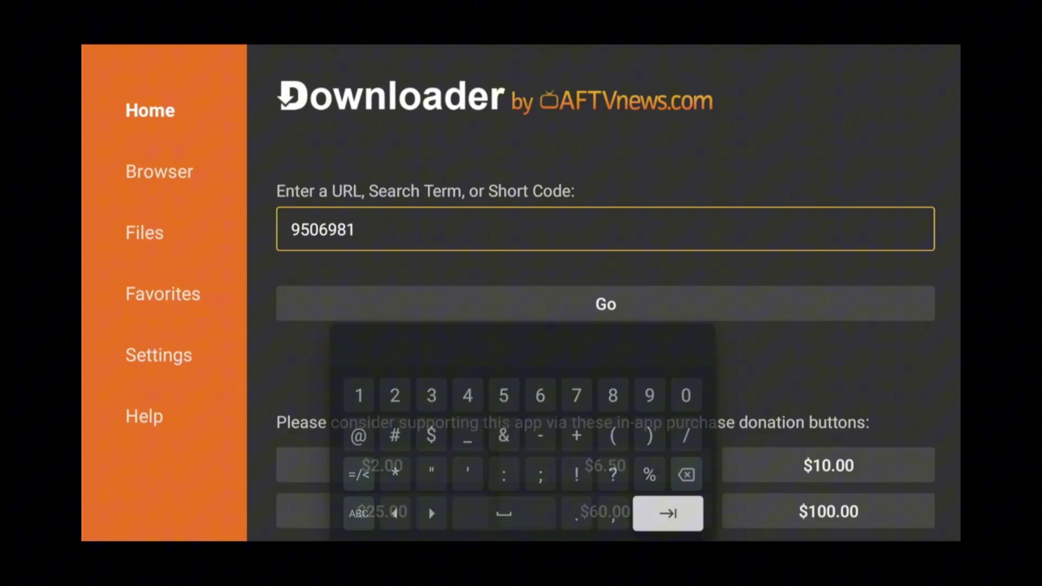
key(Return)
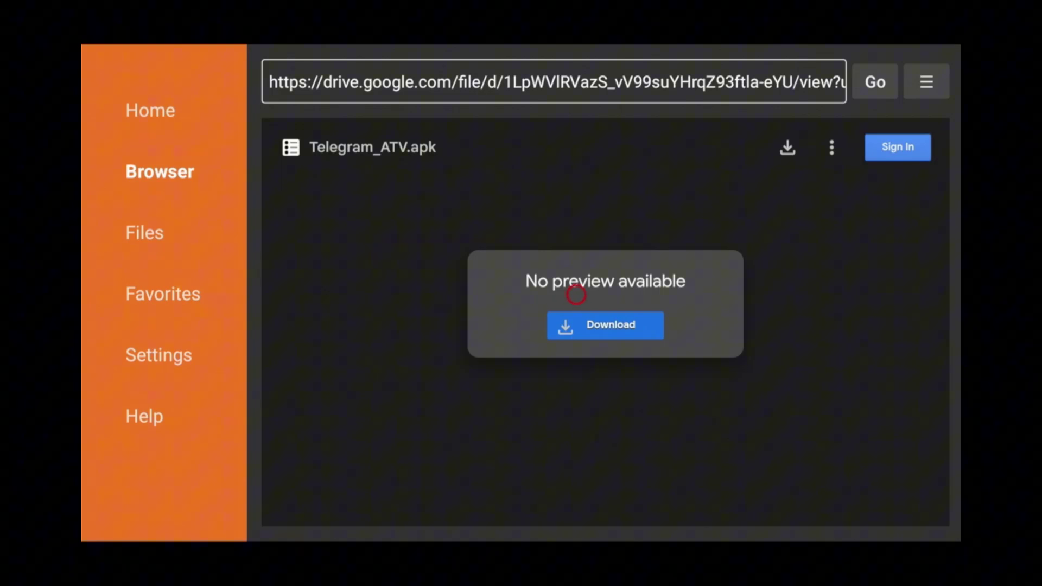
Step: Download Telegram_ATV.apk despite the virus-scan warning and install it
click(576, 317)
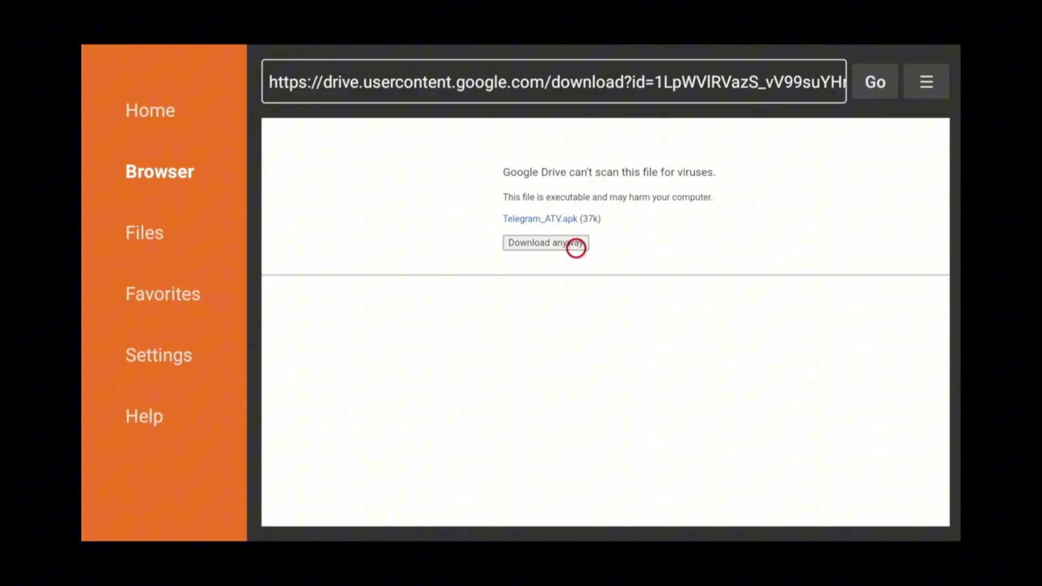
click(576, 248)
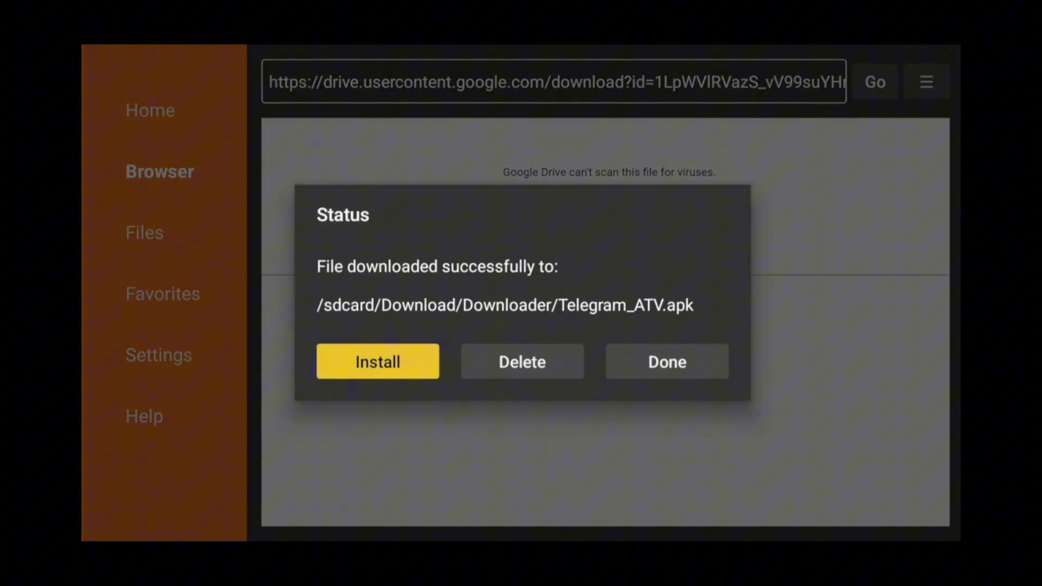
key(Return)
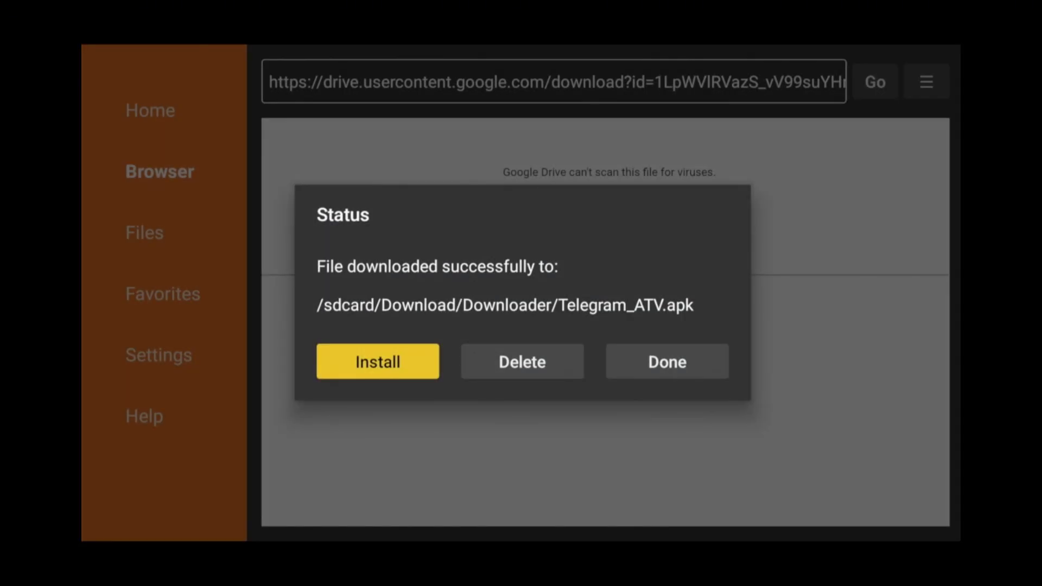
Step: Delete the downloaded Telegram_ATV.apk and confirm the deletion
click(522, 361)
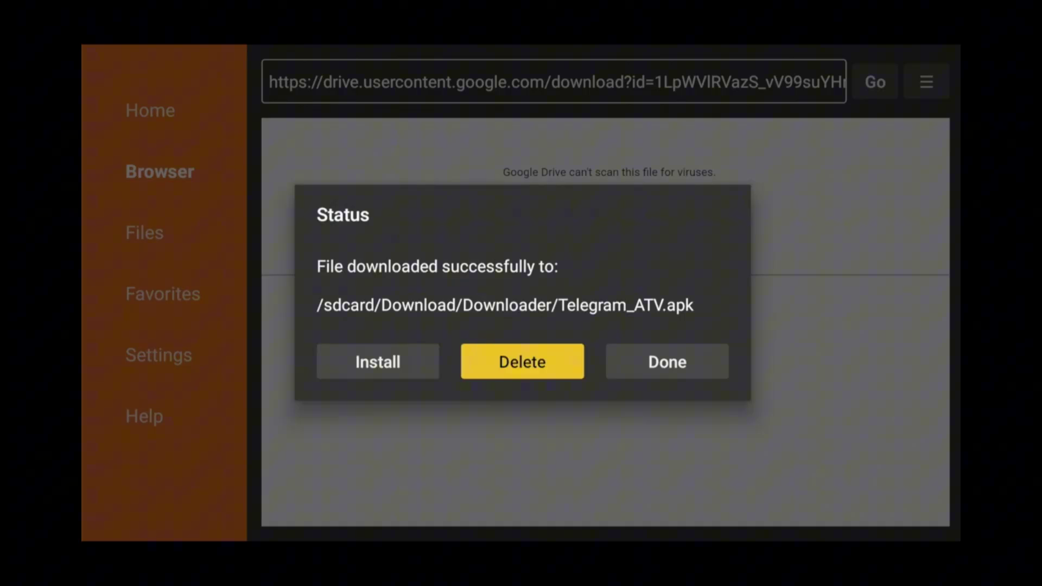
key(Return)
key(Left)
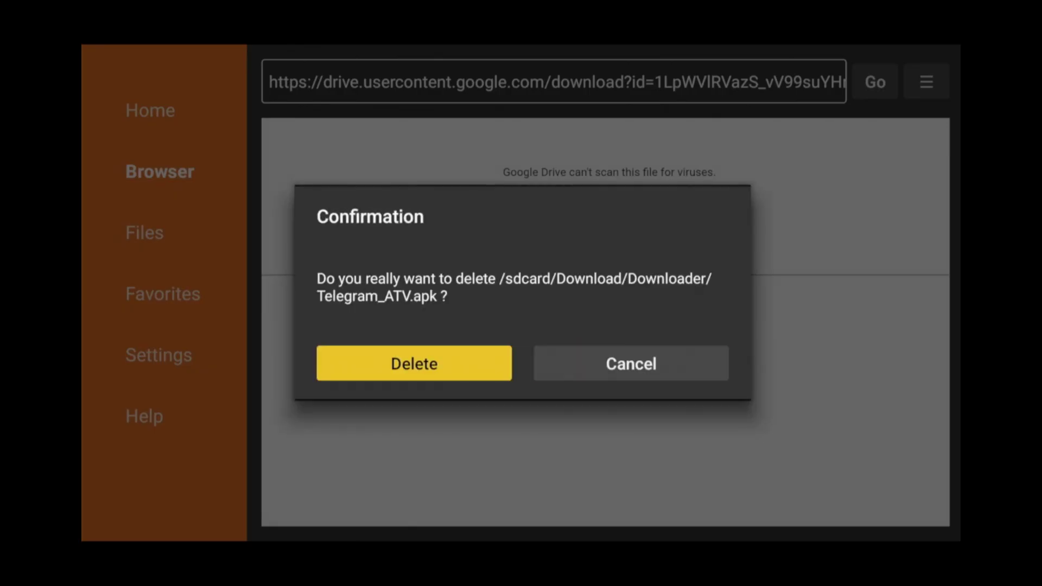
key(Return)
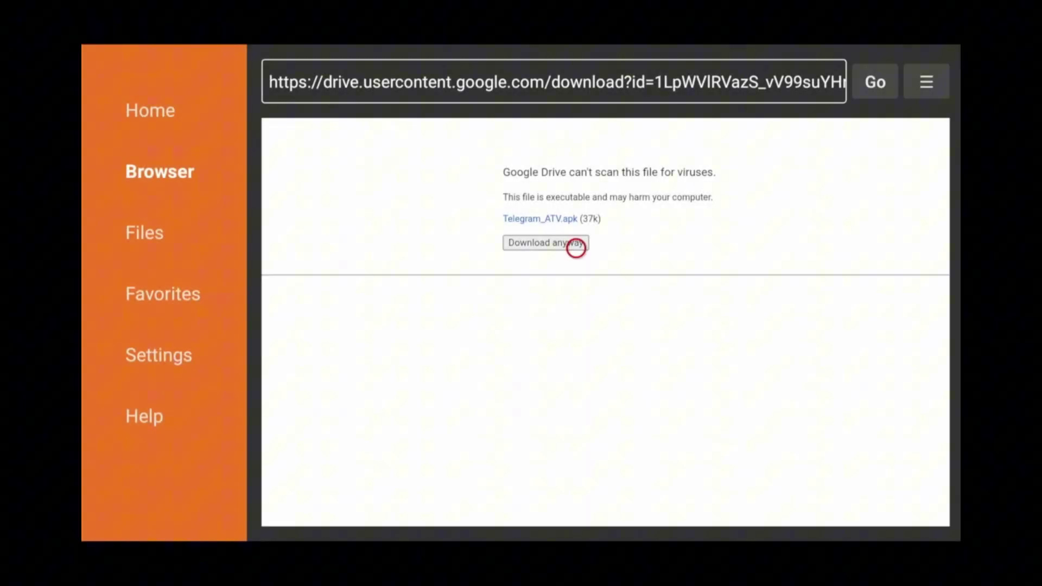
Step: Launch Telegram from the home screen's Your apps row and begin entering a sample phone number after +1
key(Home)
key(Down)
key(Down)
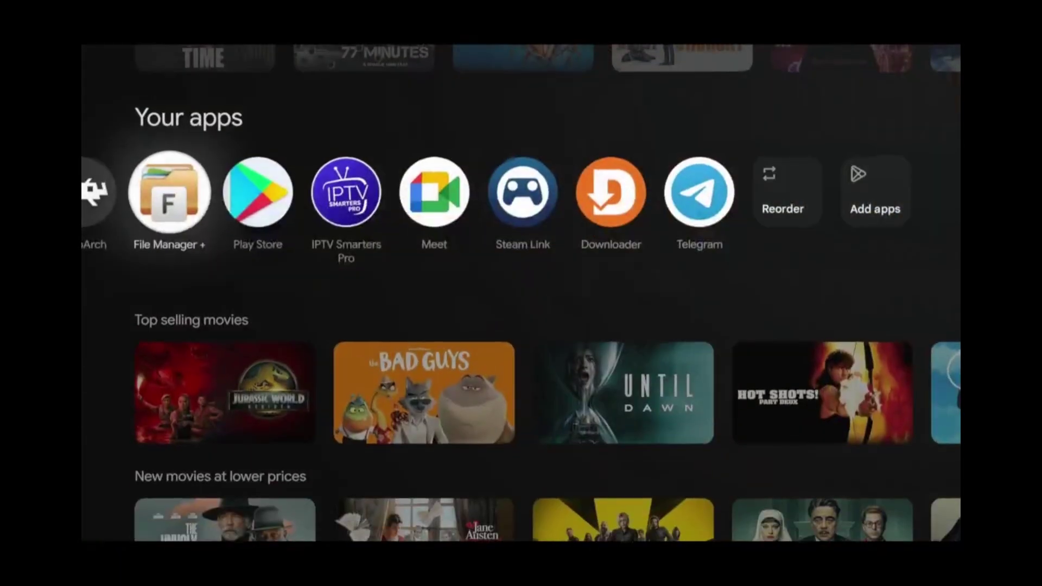
key(Right)
key(Right)
key(Right)
key(Right)
key(Right)
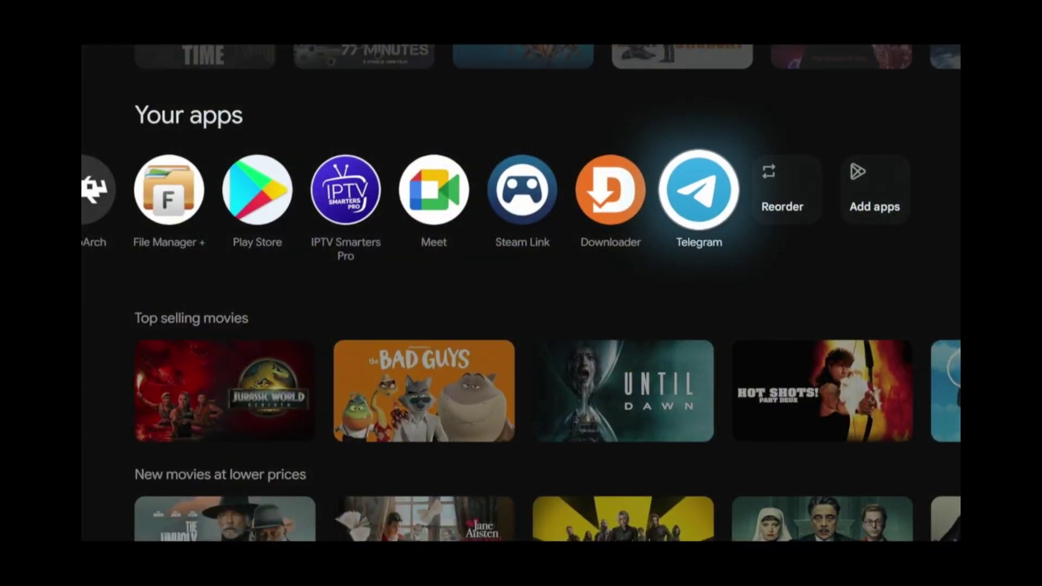
key(Return)
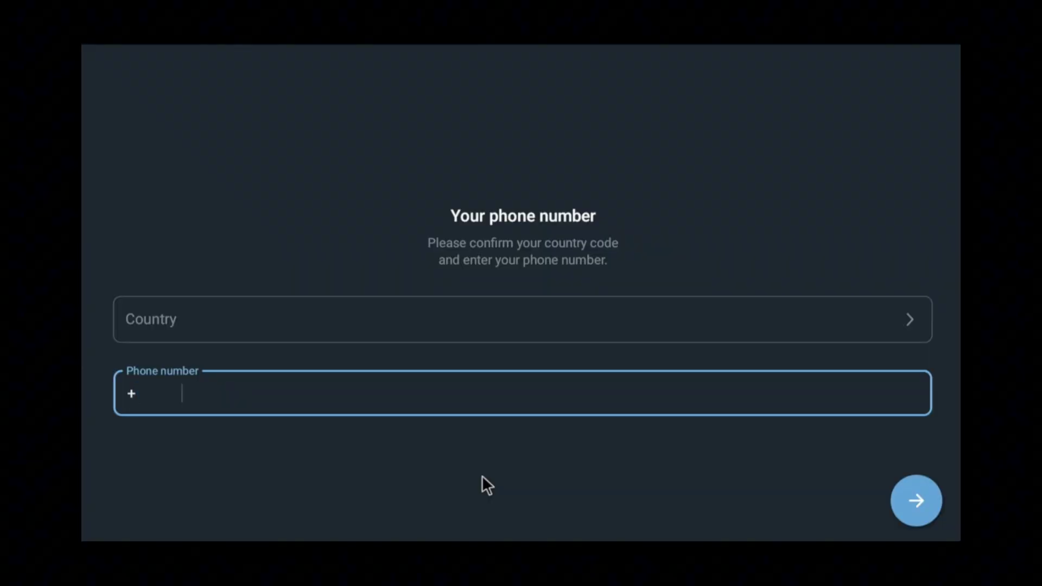
text(1)
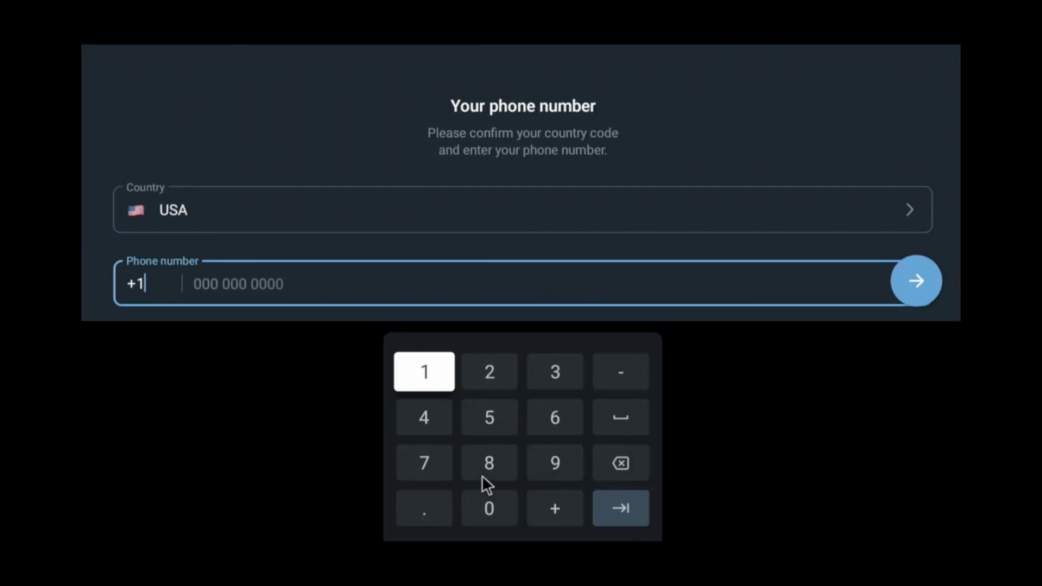